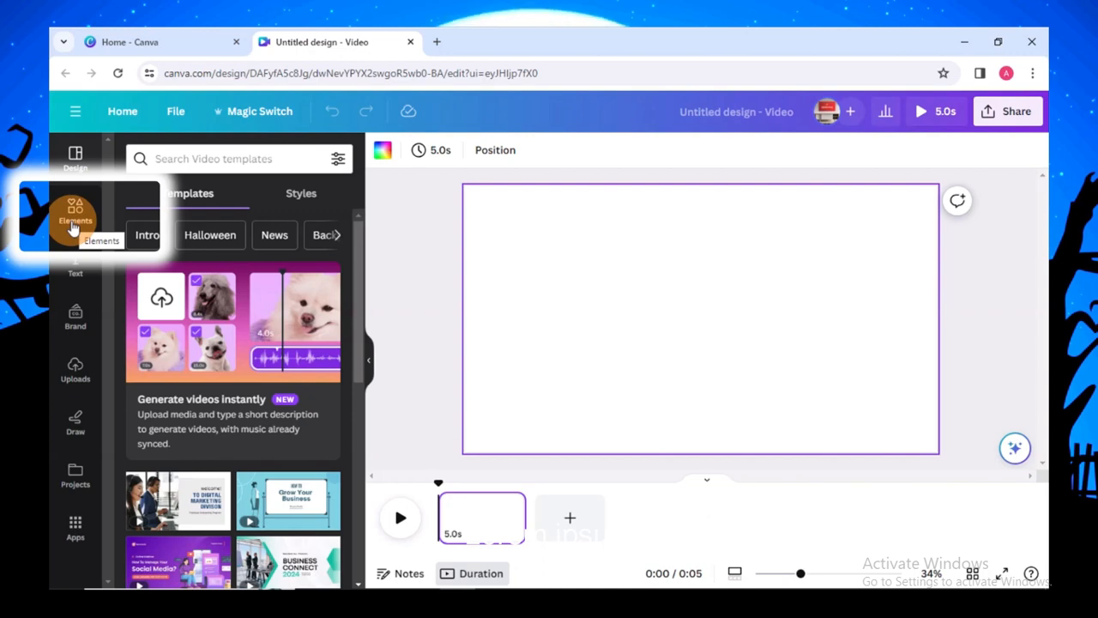
- Search the elements library for "science background video planet" and restrict the results to videos
click(74, 225)
click(188, 158)
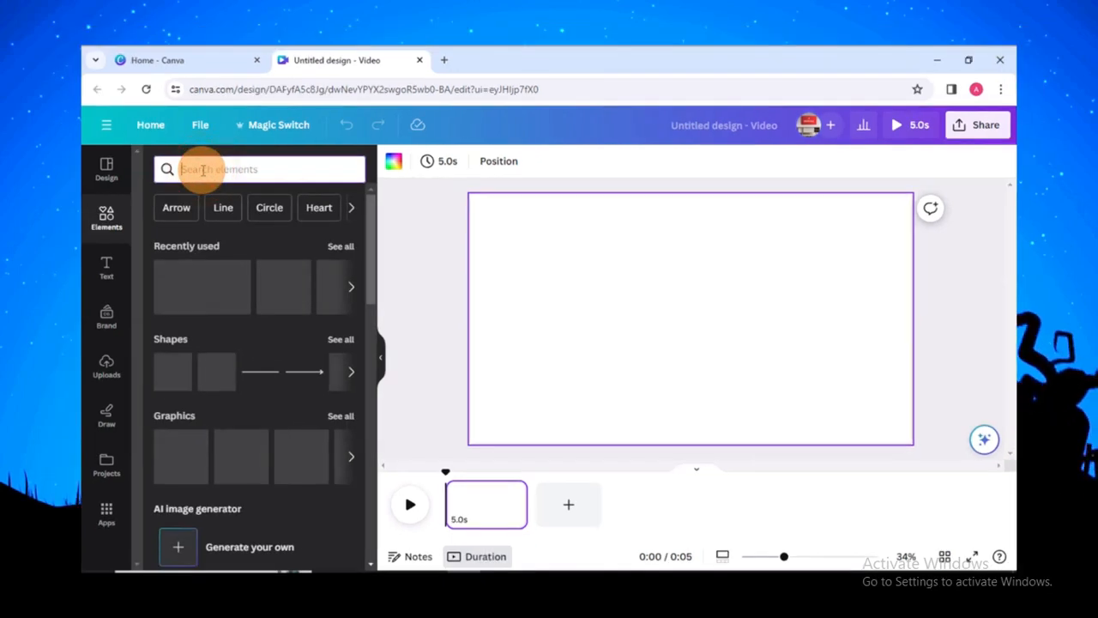
text(sc)
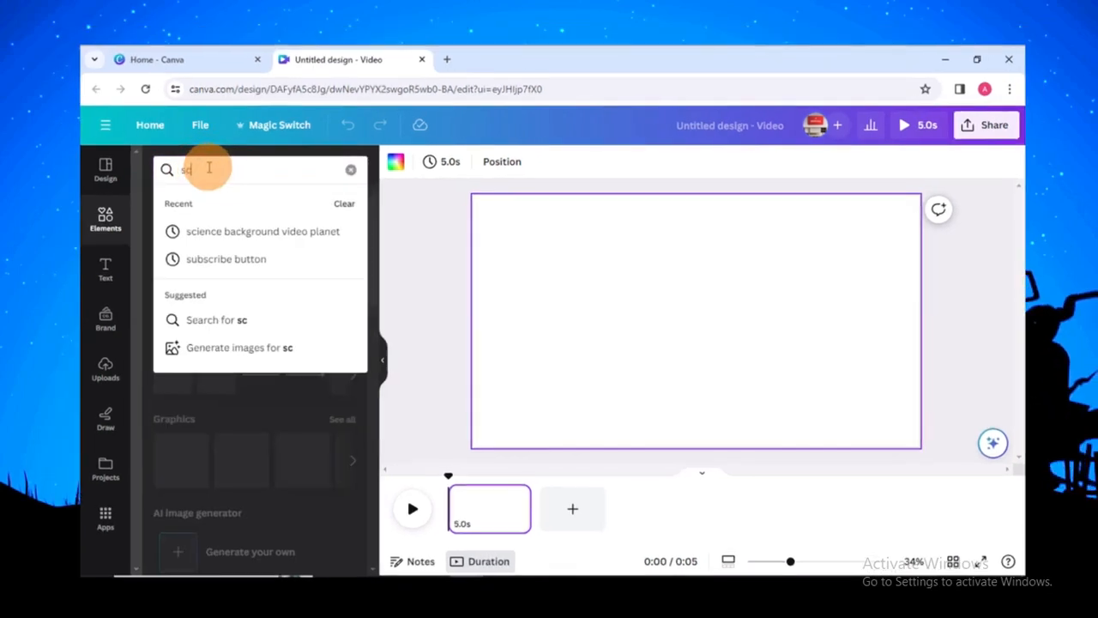
click(262, 231)
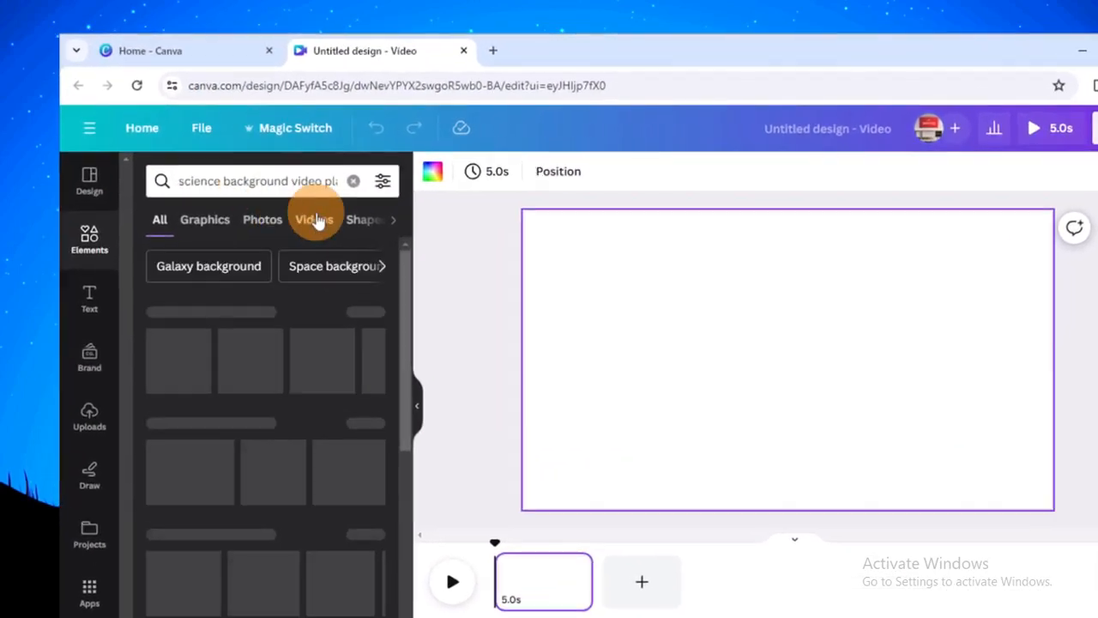
click(311, 219)
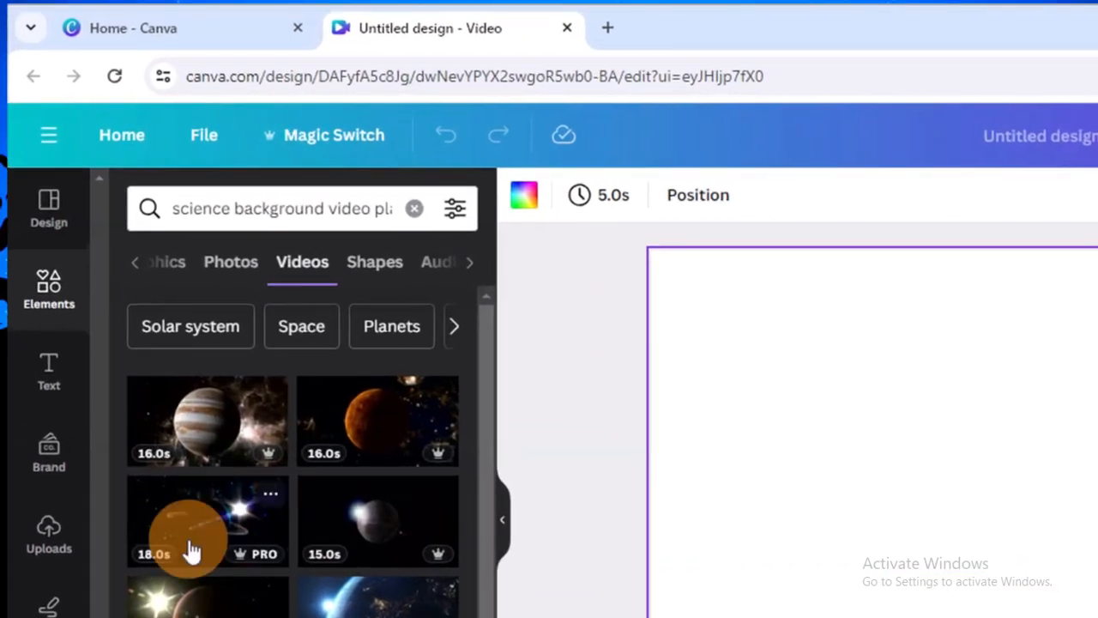
- Insert the 18-second ringed planet video and set it as the page background
click(190, 549)
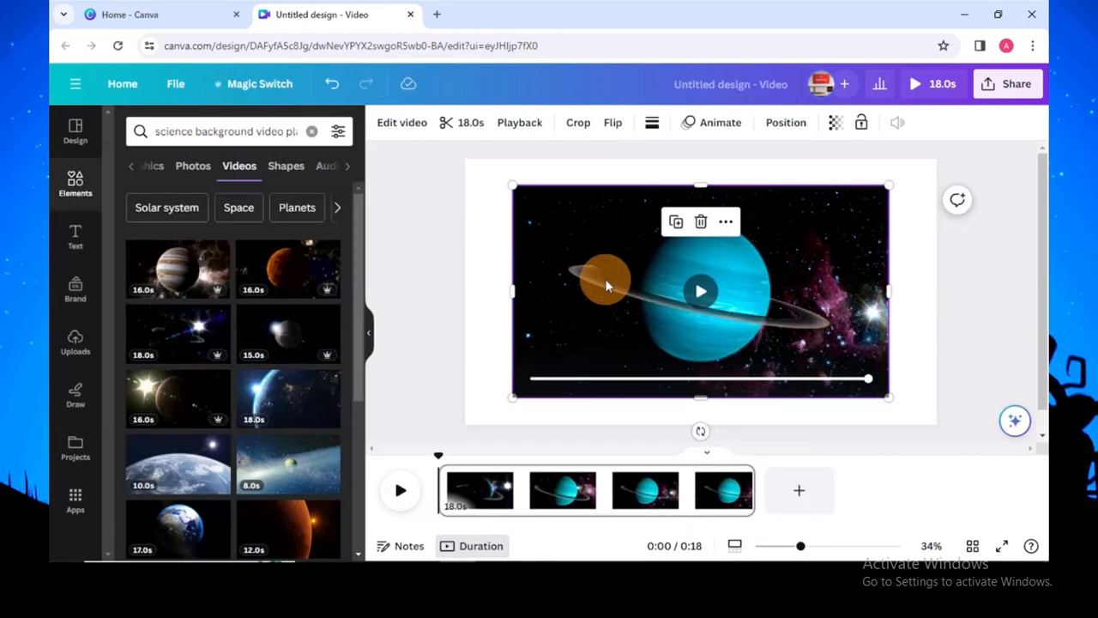
right_click(604, 279)
click(651, 506)
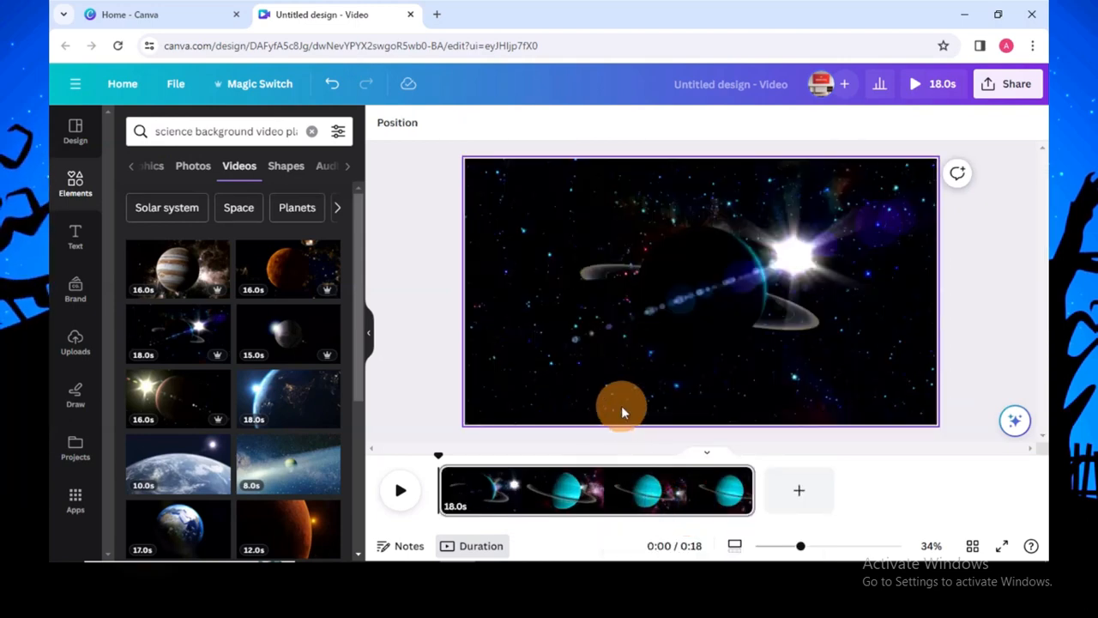
- Add a heading to the page that reads "What is red planet"
click(75, 240)
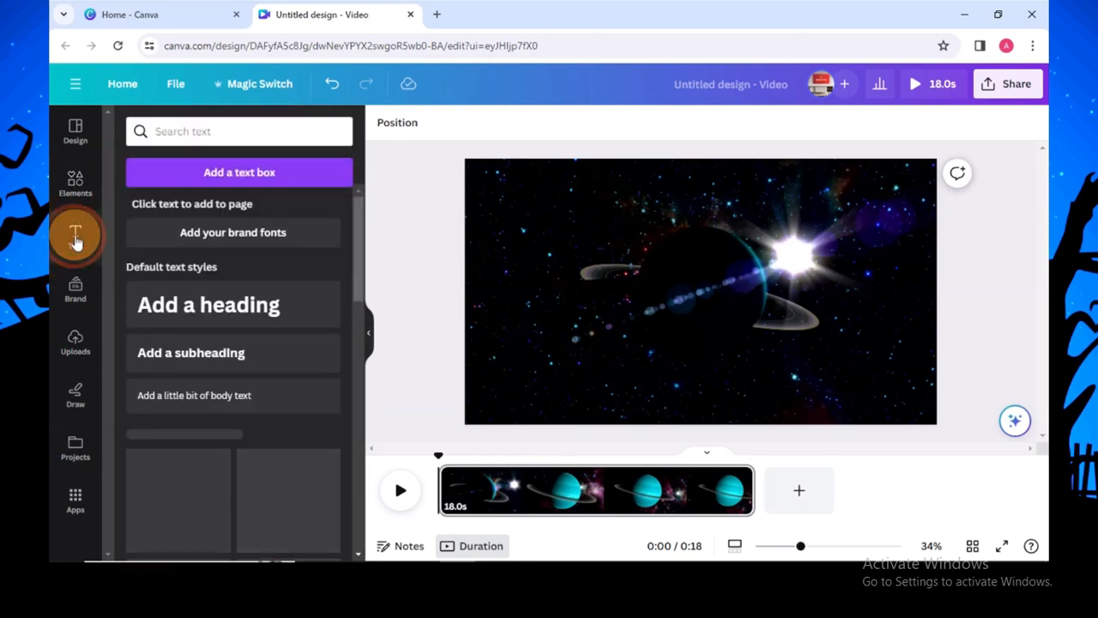
click(161, 315)
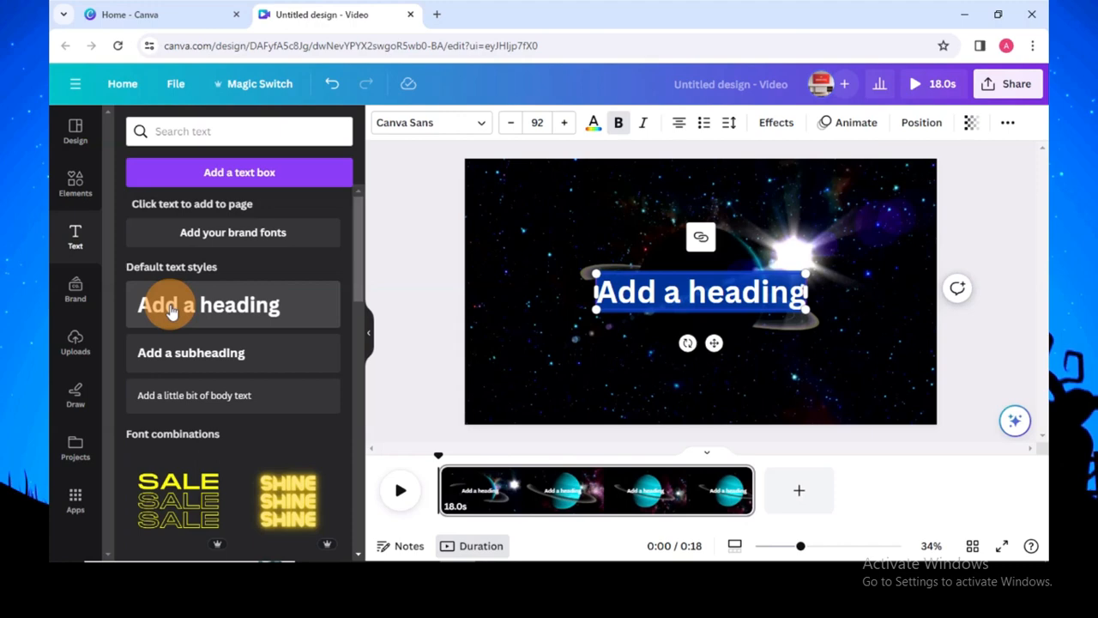
text(What is red)
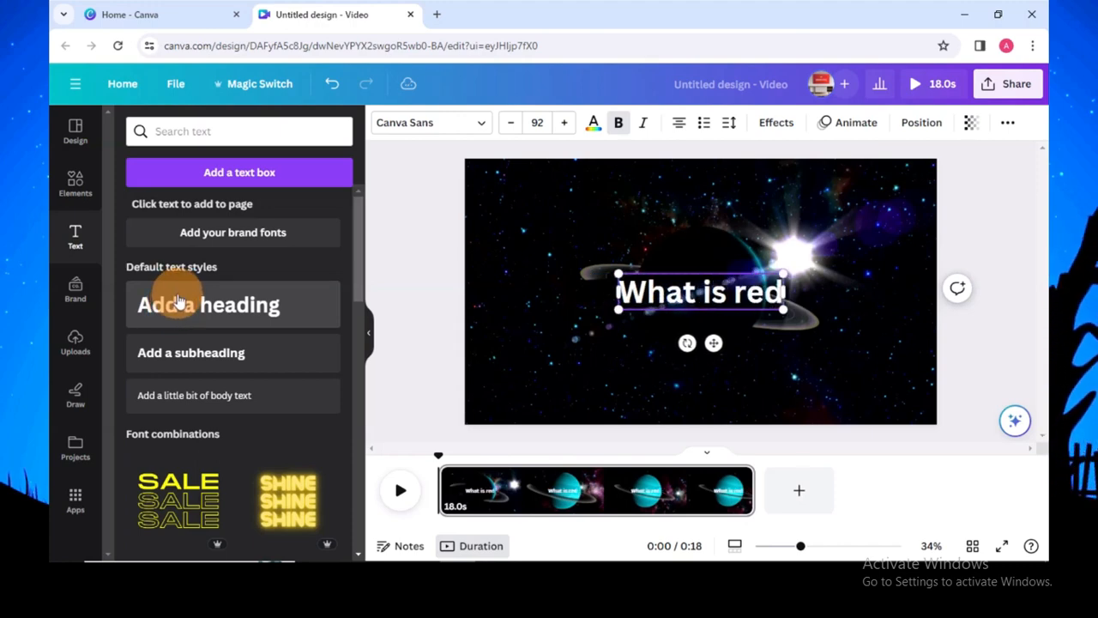
text( planet)
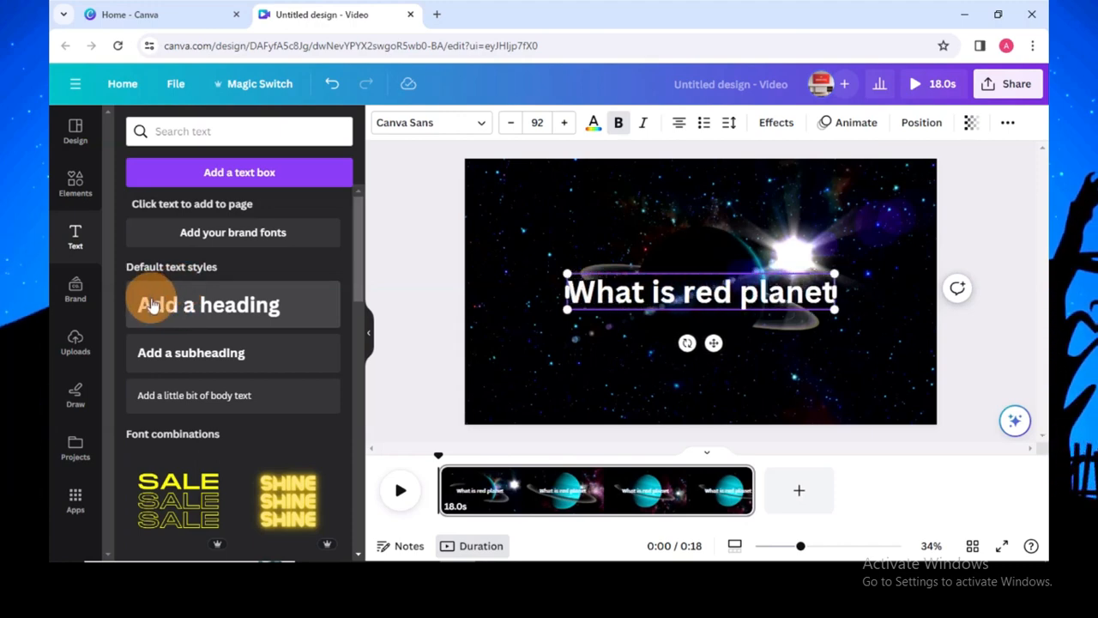
- Set the heading's font to Hagrid Text and try bright red as its text color
click(435, 127)
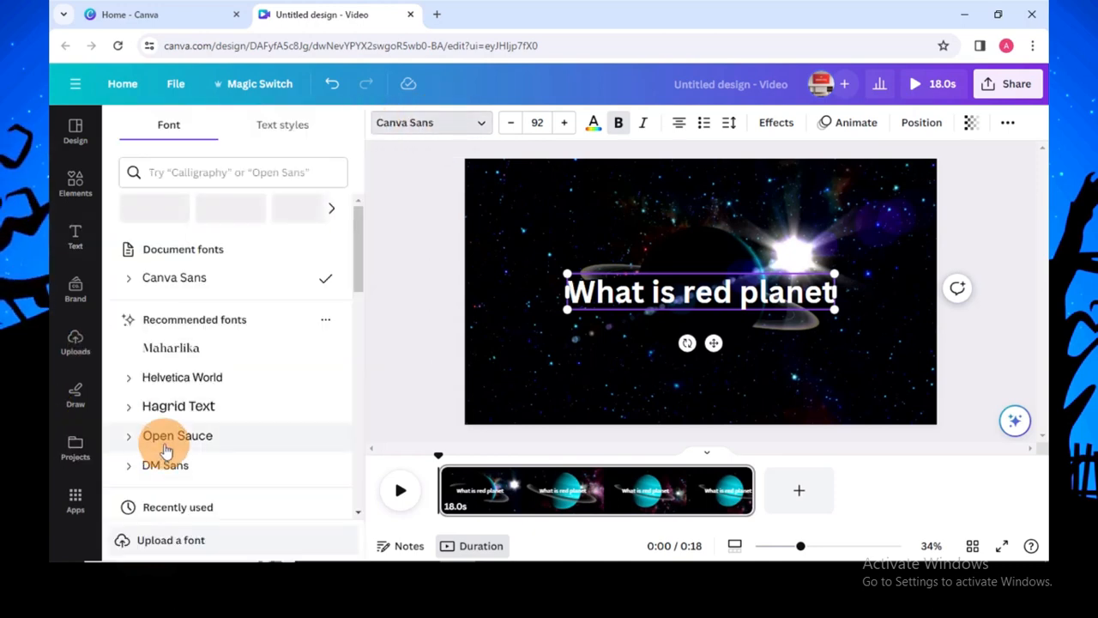
click(187, 408)
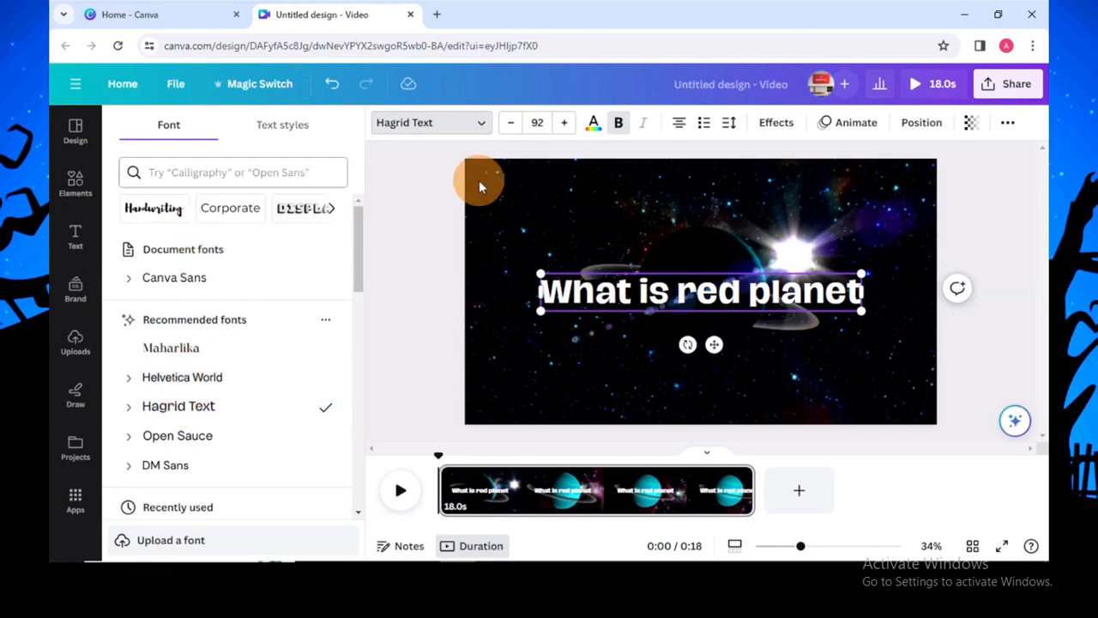
click(586, 122)
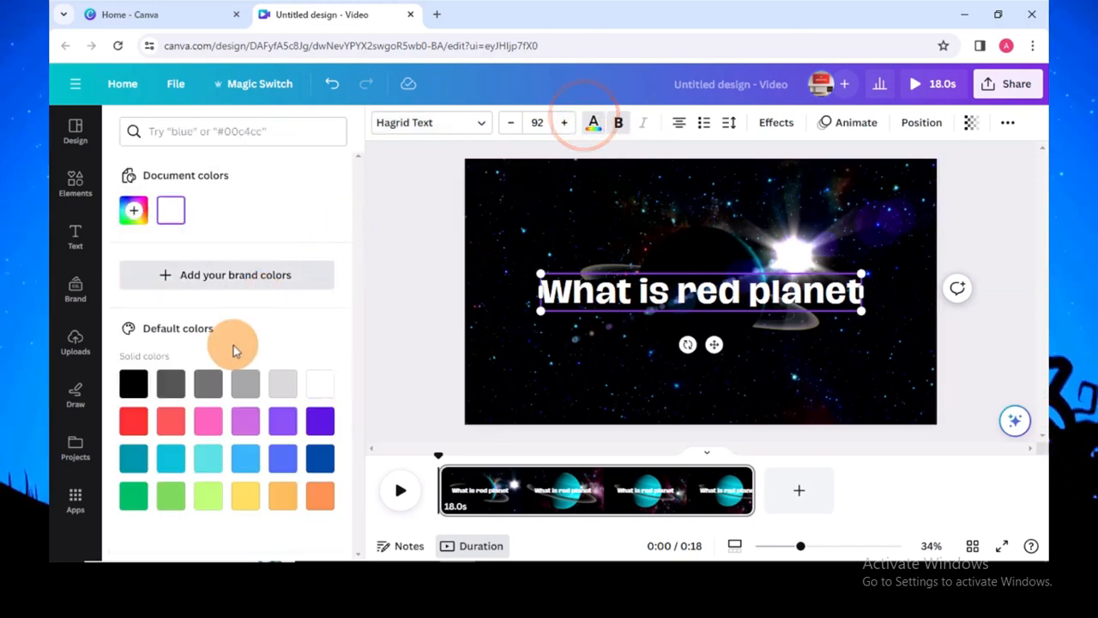
click(133, 420)
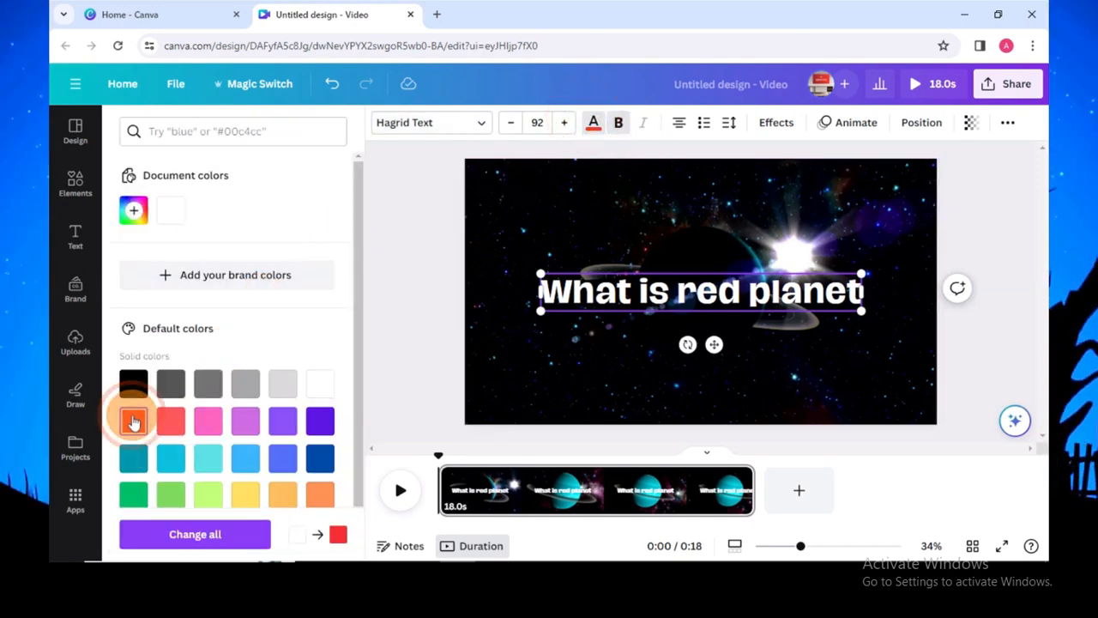
- Apply the Background text effect to the heading with a bright red background color
click(764, 121)
scroll(245, 312, down, 3)
click(159, 372)
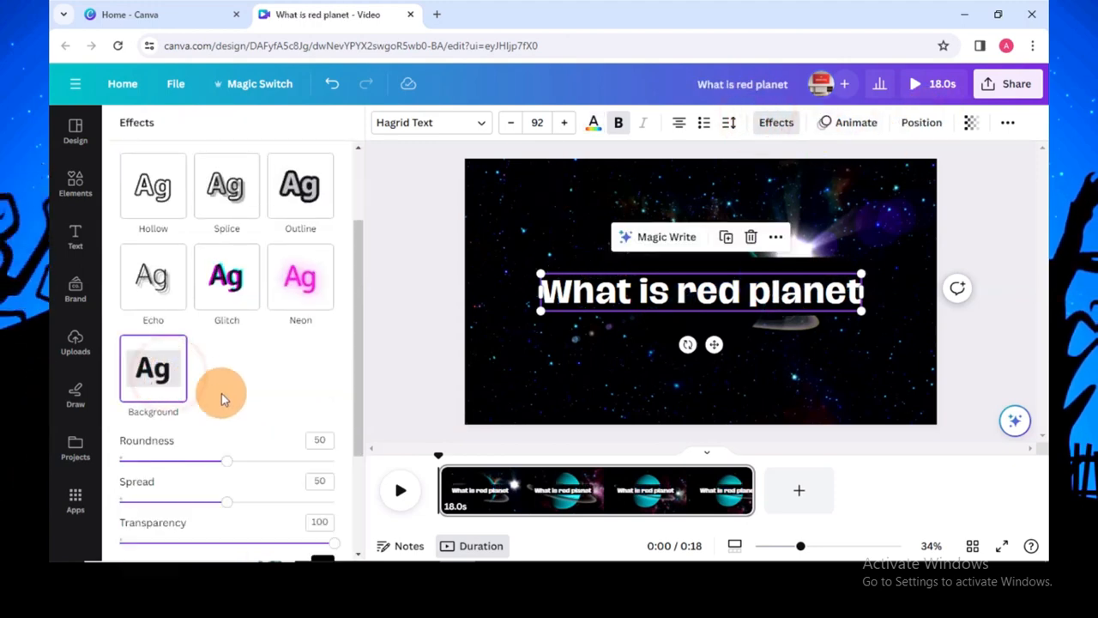
scroll(258, 429, down, 3)
click(323, 420)
click(135, 321)
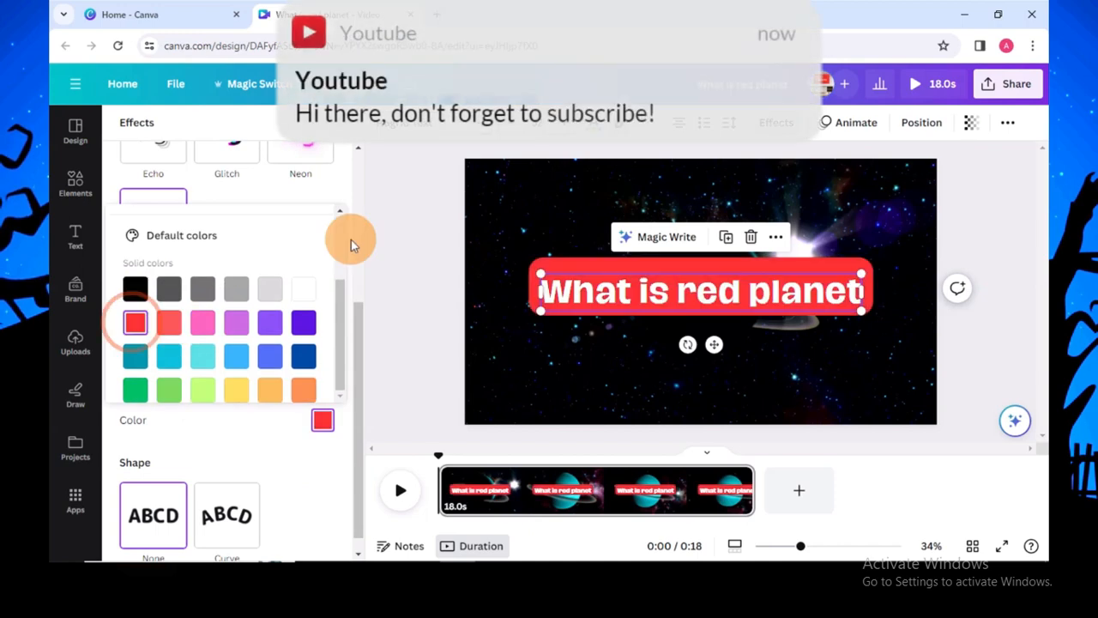
- Shrink the heading to a font size of about 63.6 and move it to the top center of the page
click(396, 271)
click(498, 357)
click(576, 264)
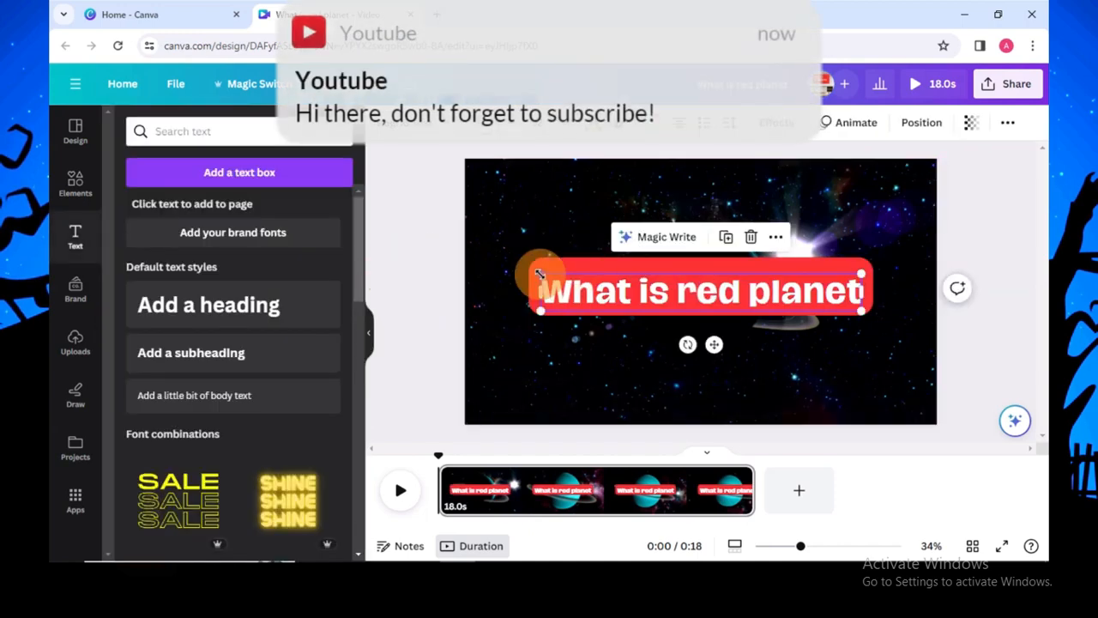
drag(538, 272, 642, 297)
drag(747, 323, 702, 241)
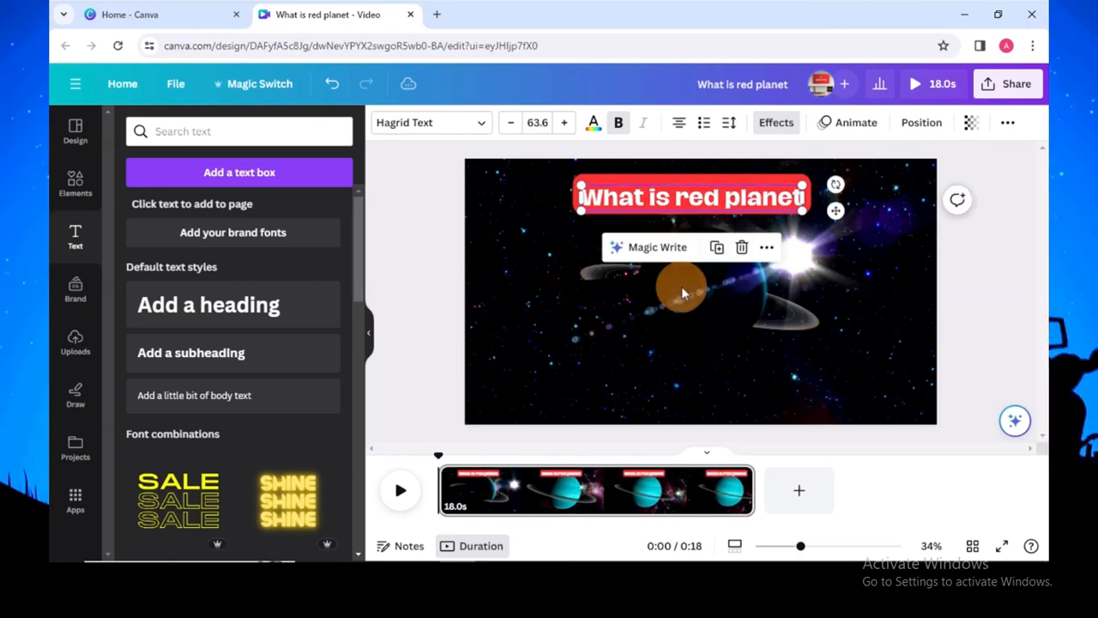
click(663, 335)
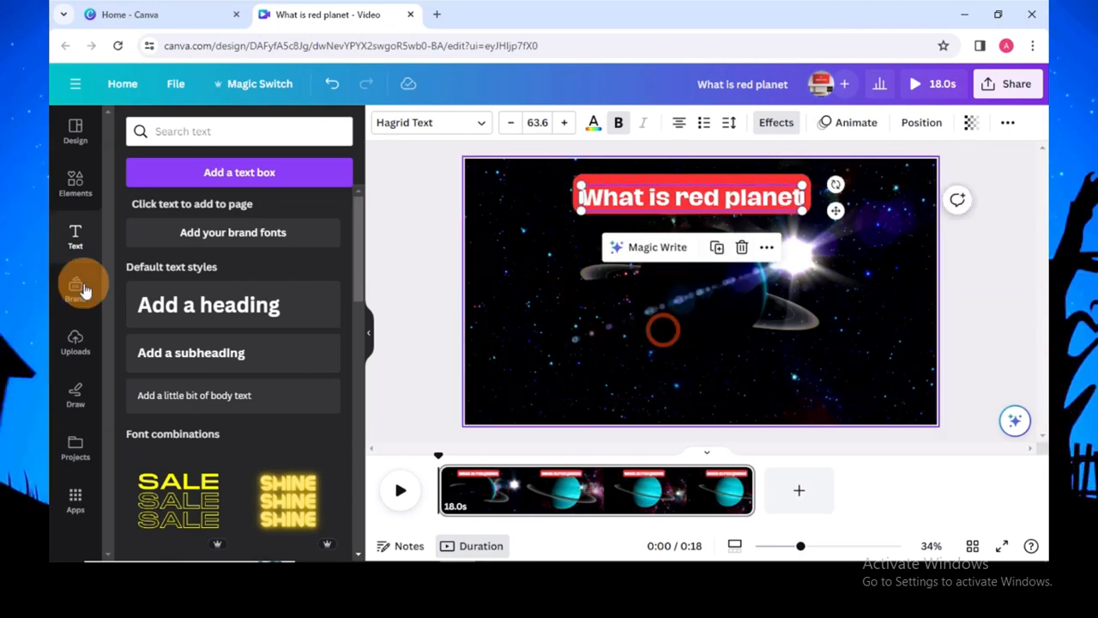
- Search the elements for "circle" and add a circle shape to the center of the page
click(77, 185)
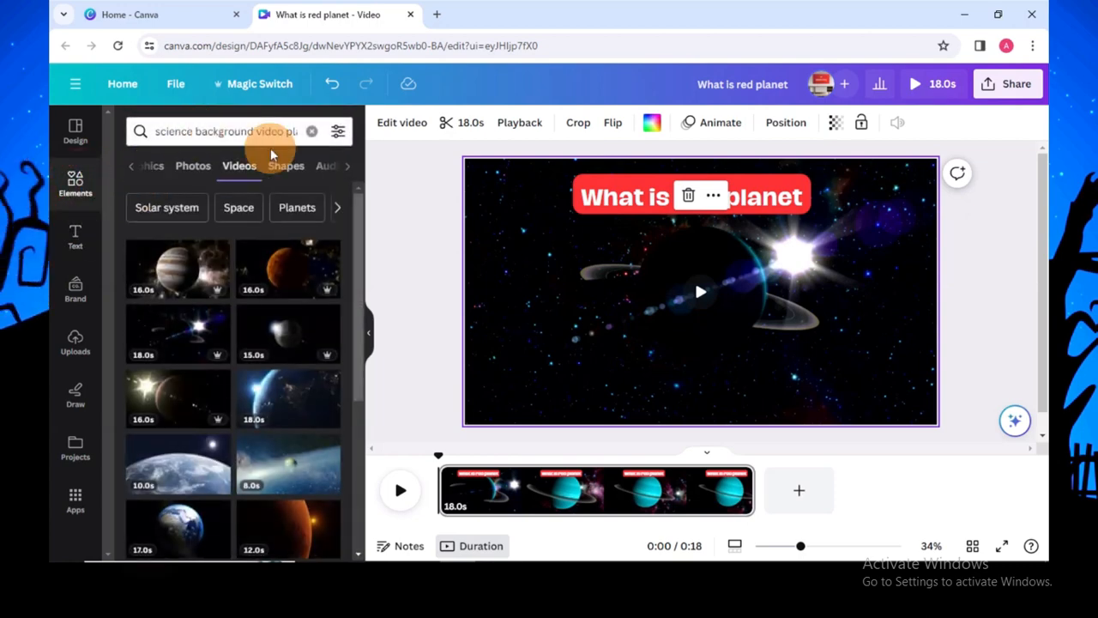
click(313, 131)
text(circle)
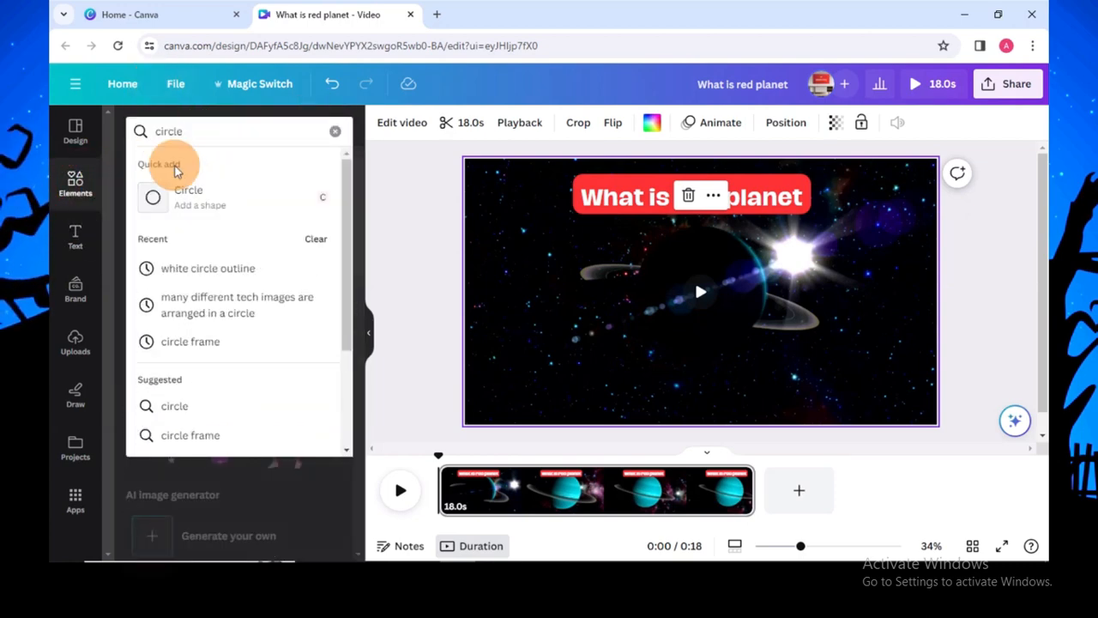
click(180, 196)
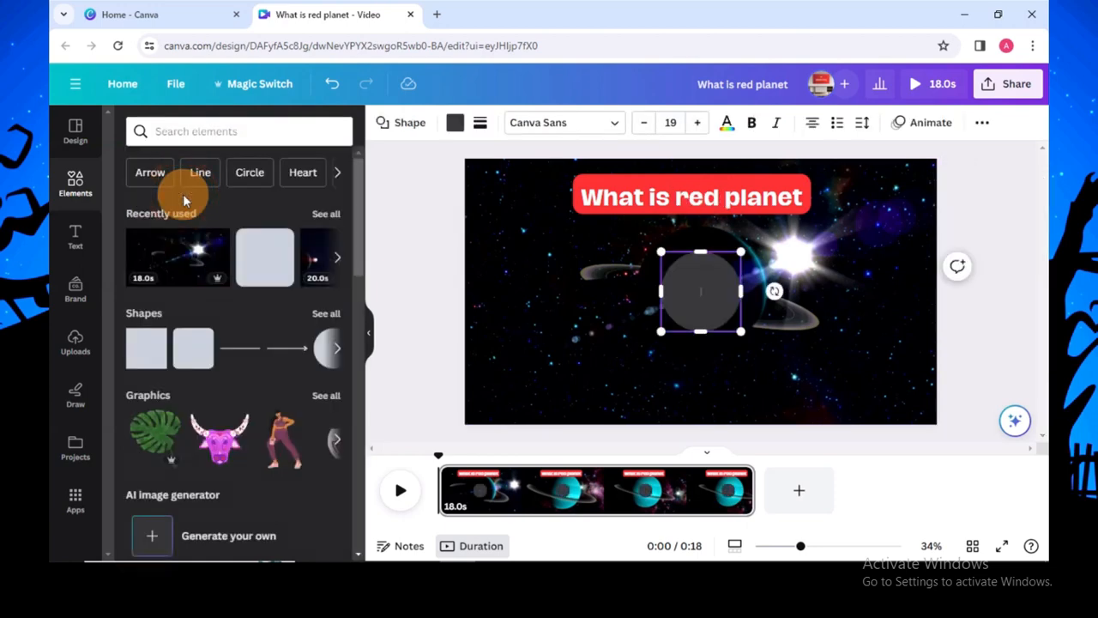
click(240, 178)
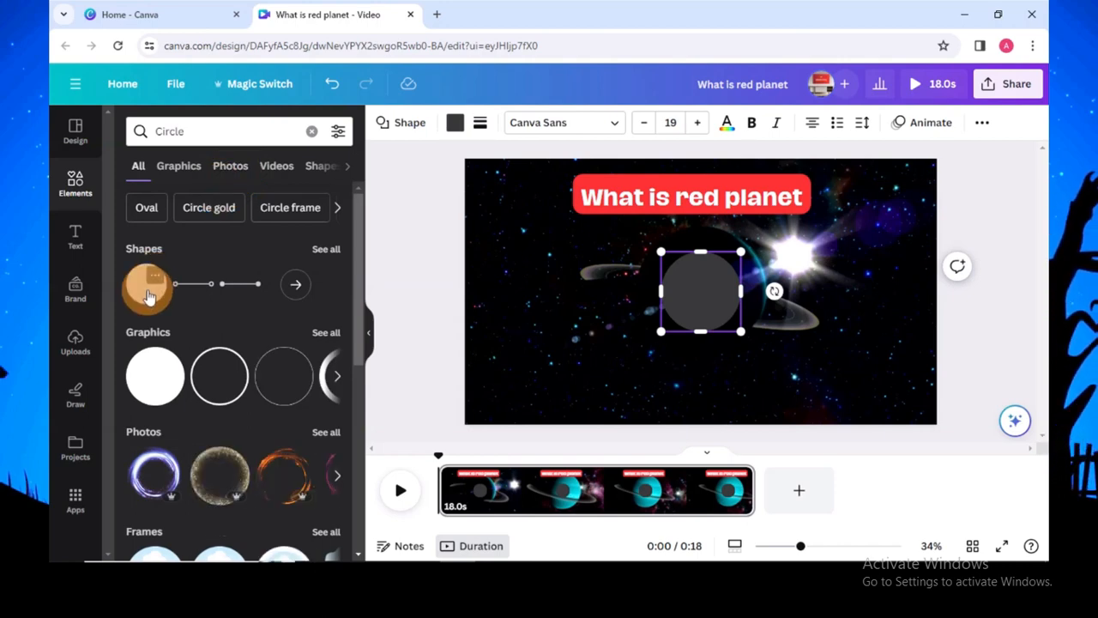
drag(148, 296, 743, 298)
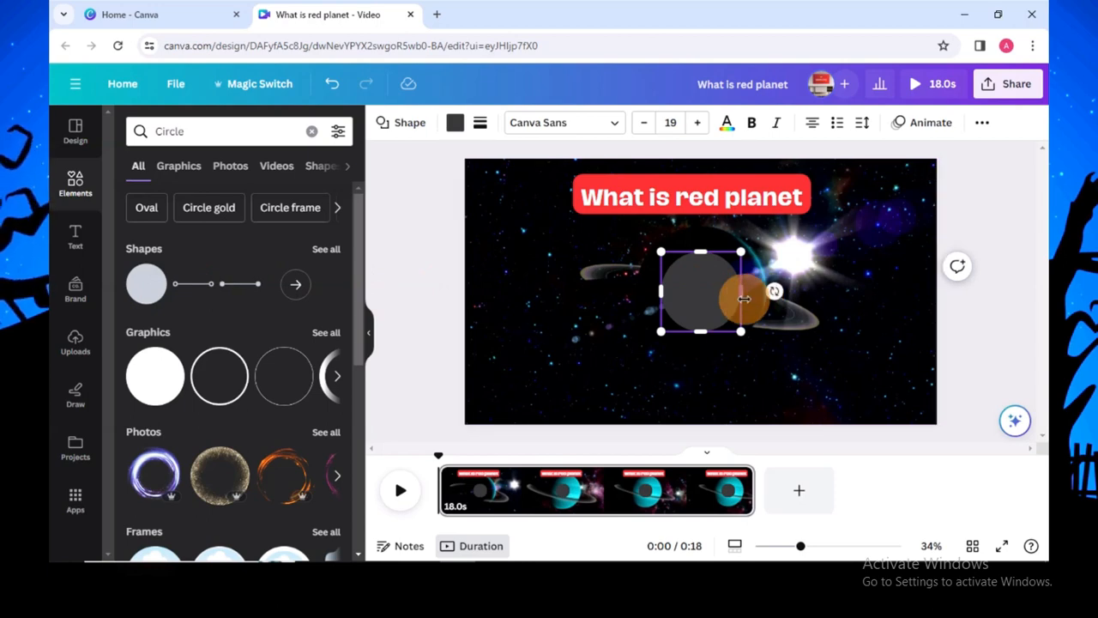
- Fill the circle with bright red (#ff3131)
click(453, 125)
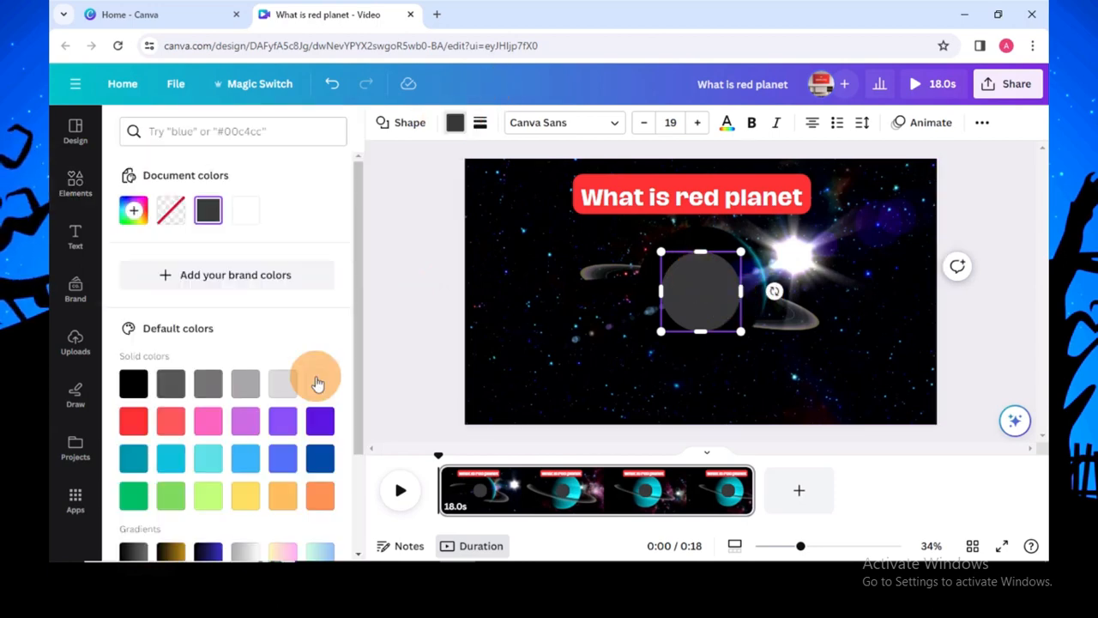
click(318, 378)
scroll(291, 307, down, 3)
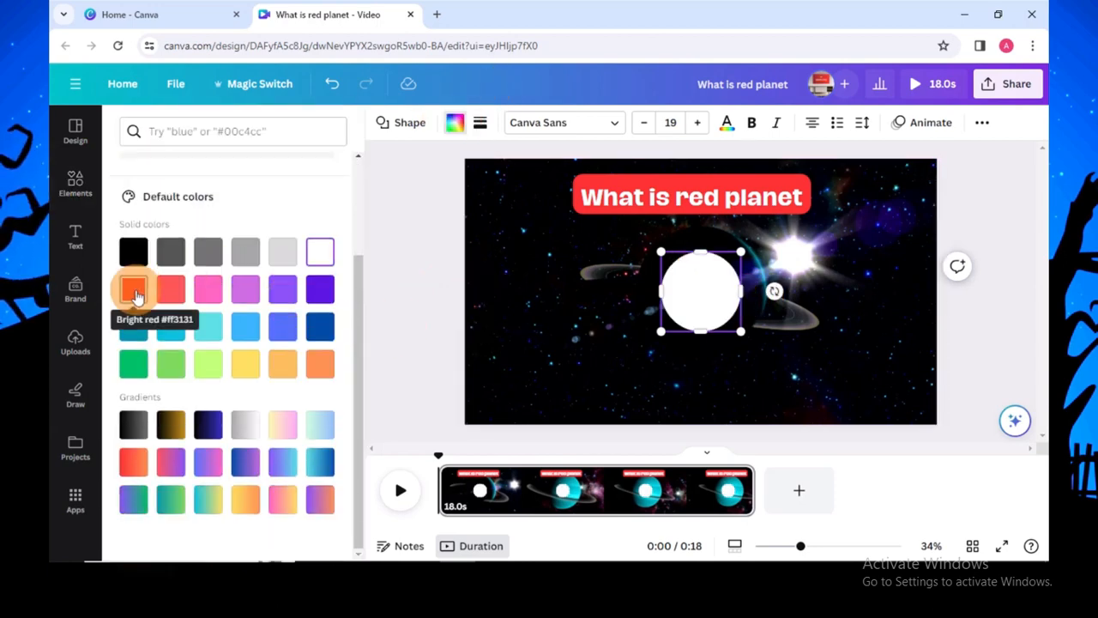
click(133, 290)
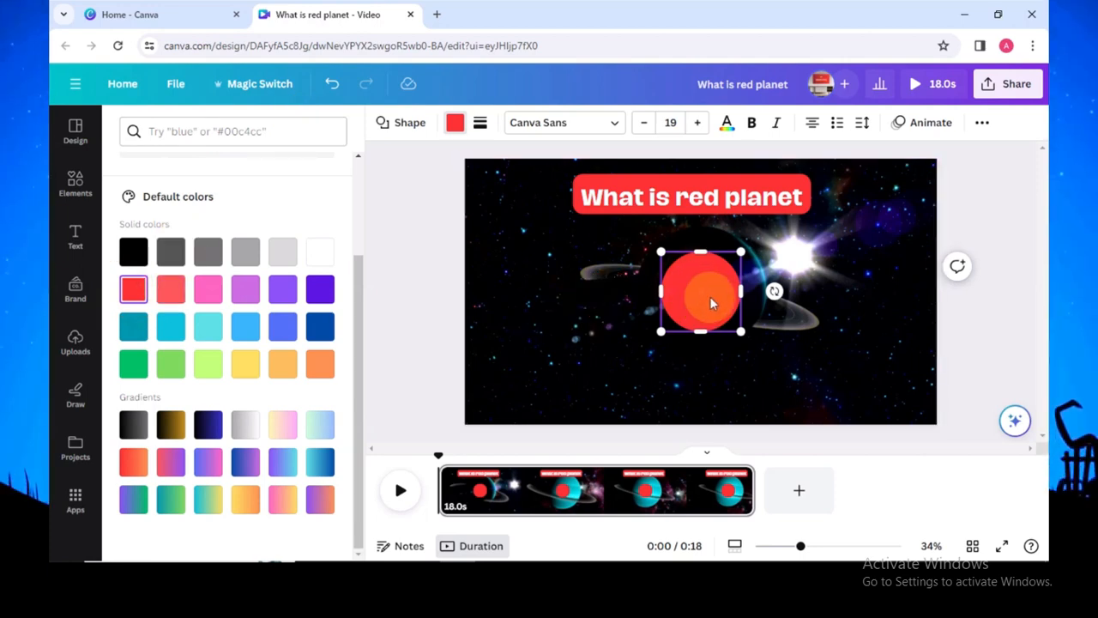
- Add the letter "A" inside the circle and increase its font size to 101
double_click(708, 291)
click(702, 121)
click(701, 122)
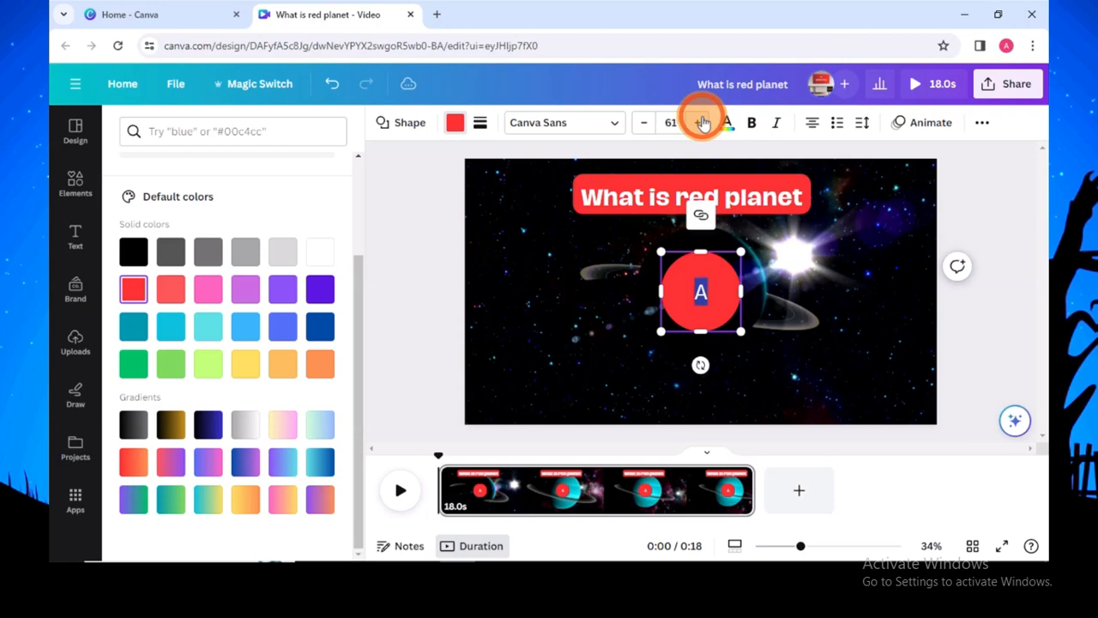
click(701, 122)
click(701, 121)
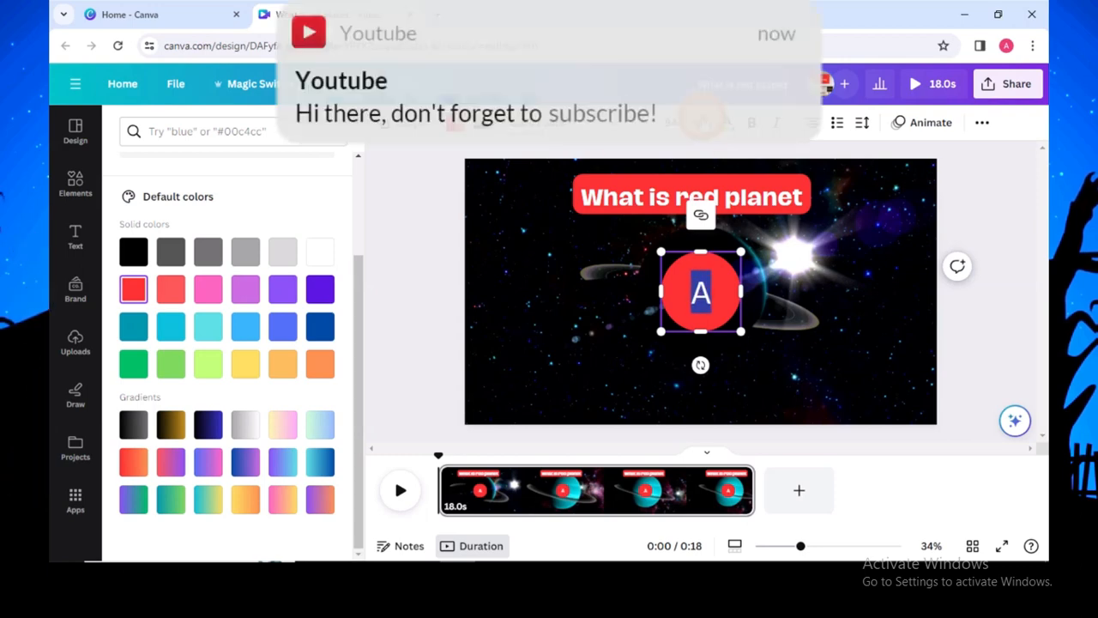
- Try a white fill on the circle and return it to red
click(519, 123)
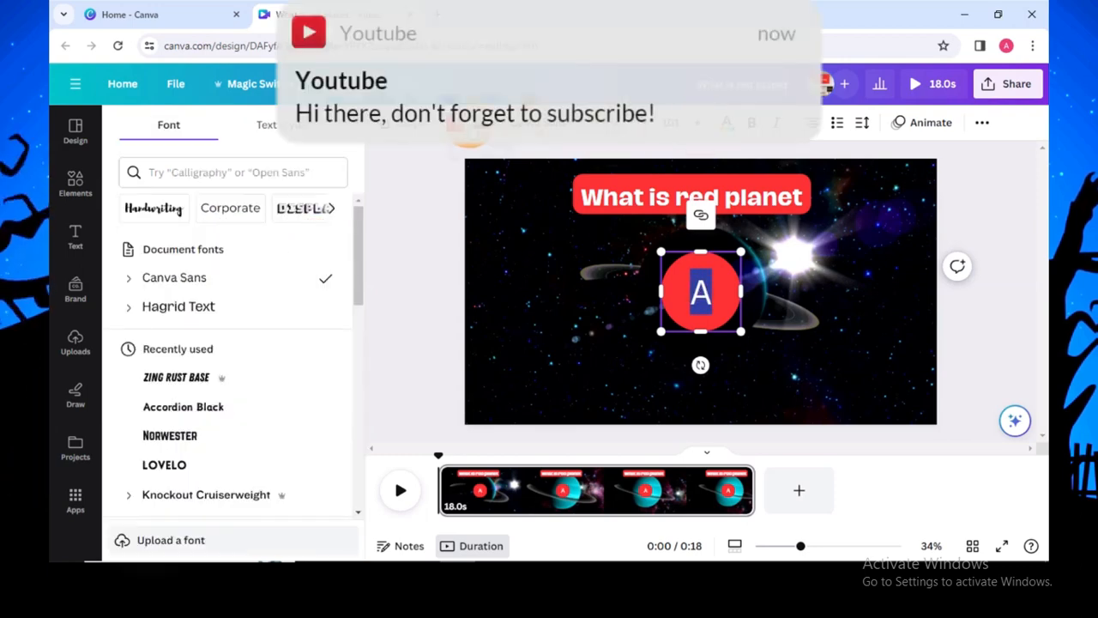
click(455, 122)
click(245, 210)
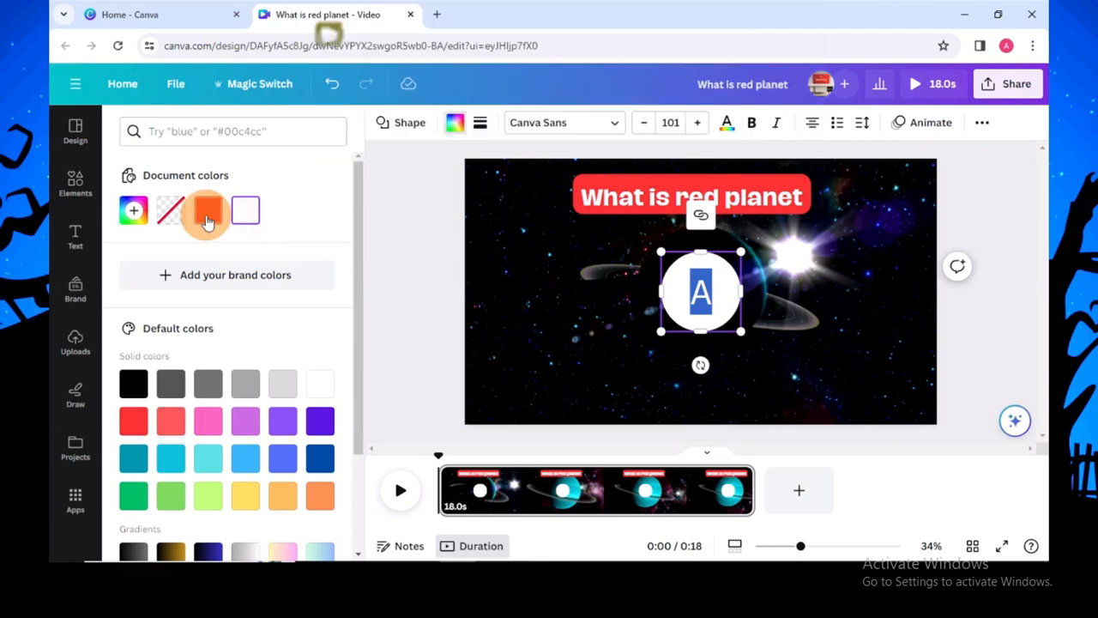
click(207, 210)
click(482, 280)
click(397, 268)
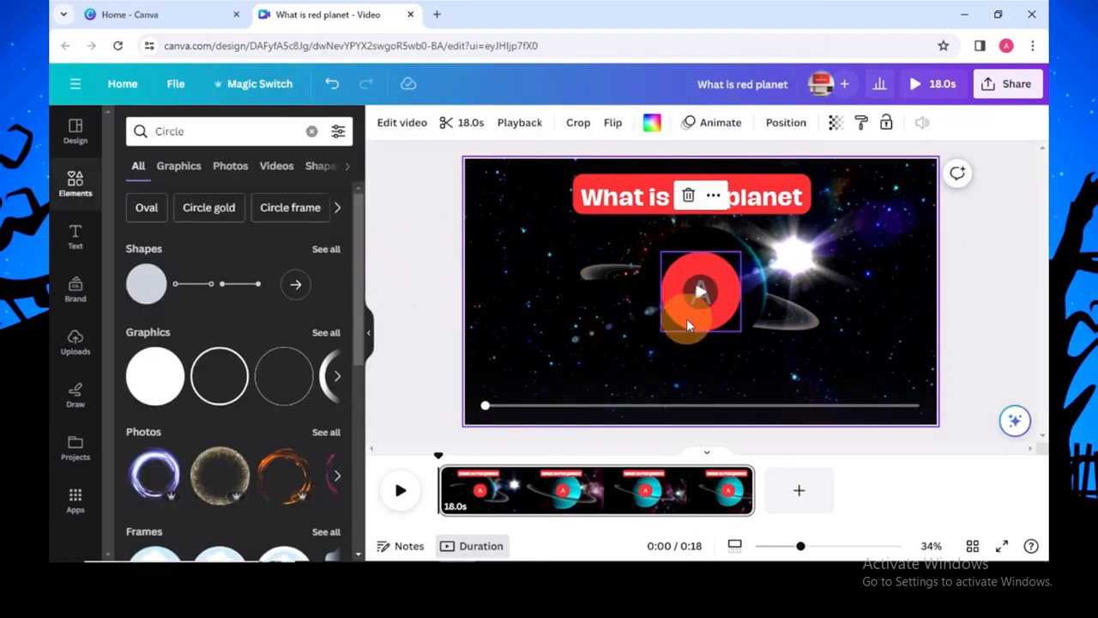
- Shrink the red "A" circle to a small badge and move it to the right part of the page, below the heading
drag(686, 318, 687, 336)
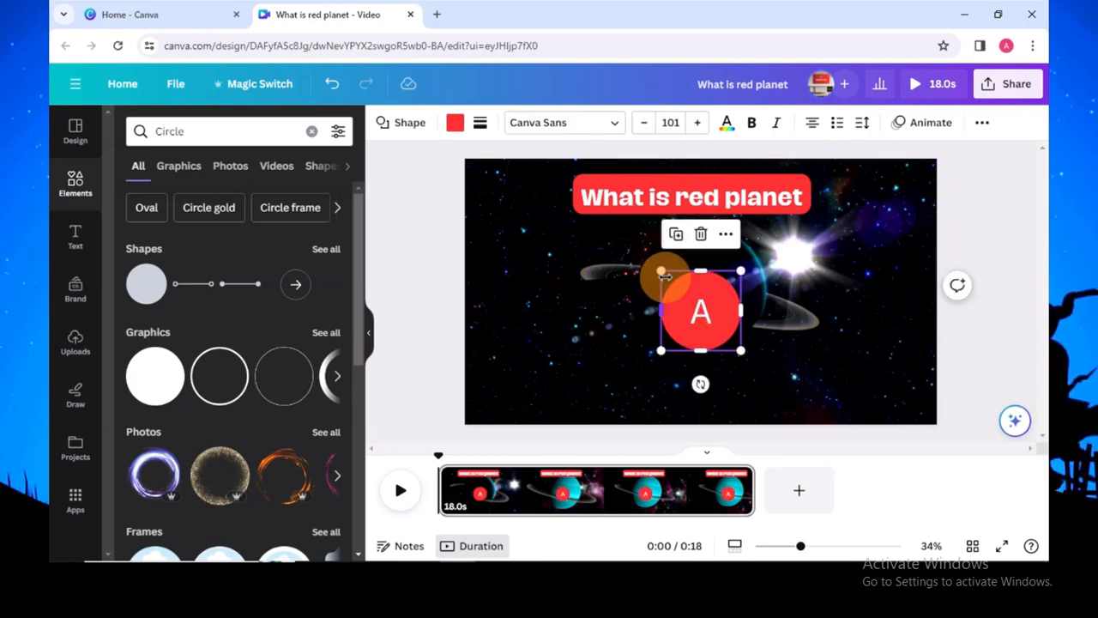
drag(660, 270, 719, 332)
drag(741, 275, 690, 333)
drag(731, 284, 705, 310)
drag(731, 349, 730, 349)
drag(694, 308, 764, 264)
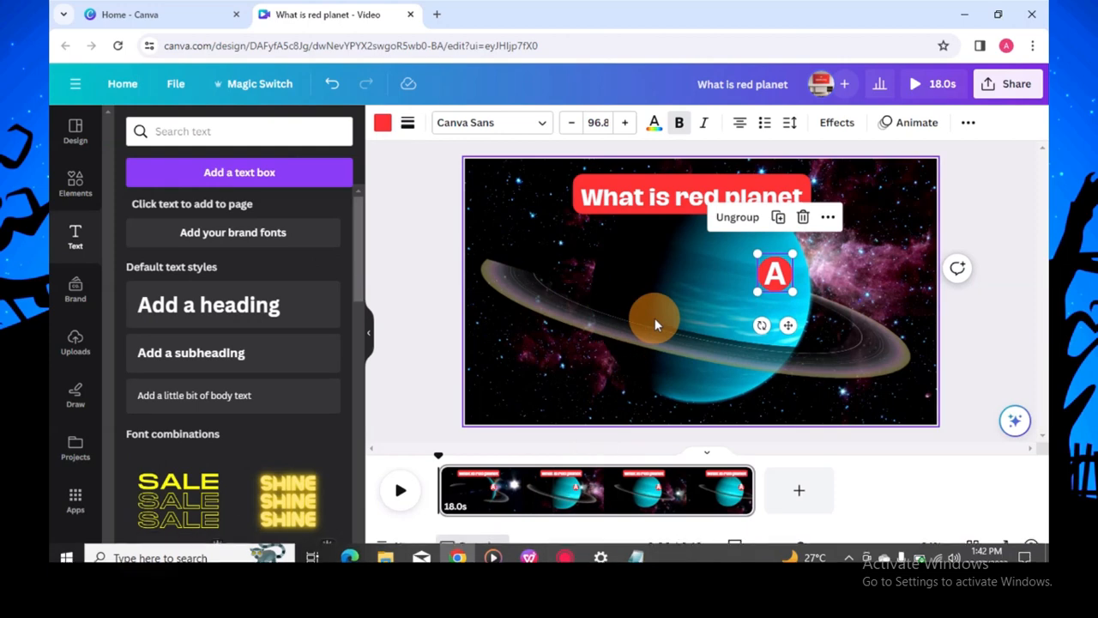
- Duplicate the red "A" badge twice and arrange the three badges in a vertical column
right_click(774, 269)
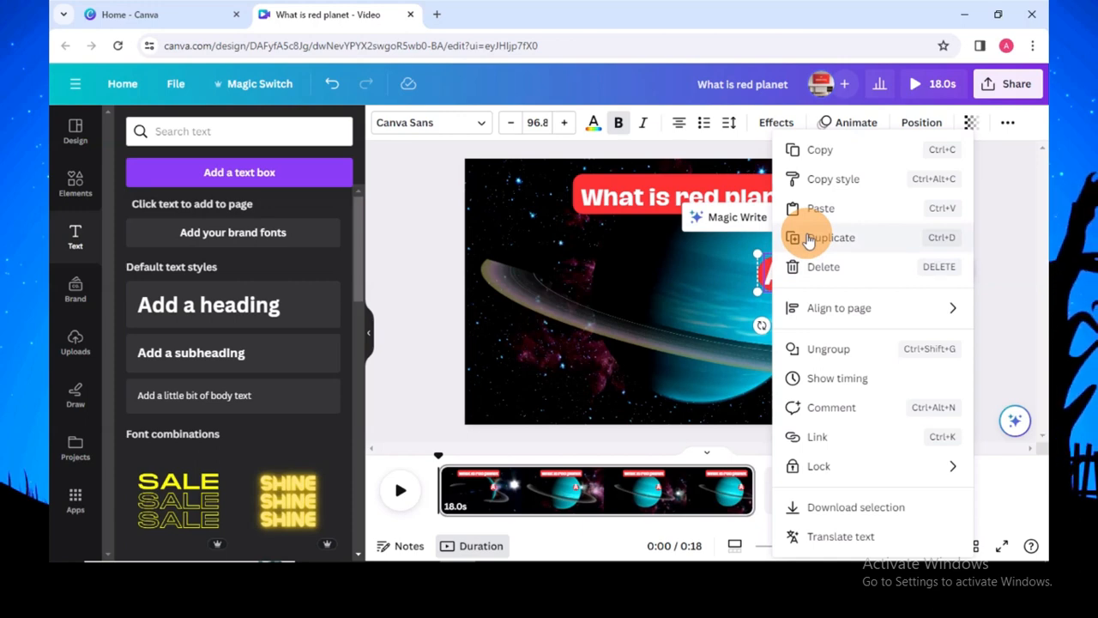
click(809, 240)
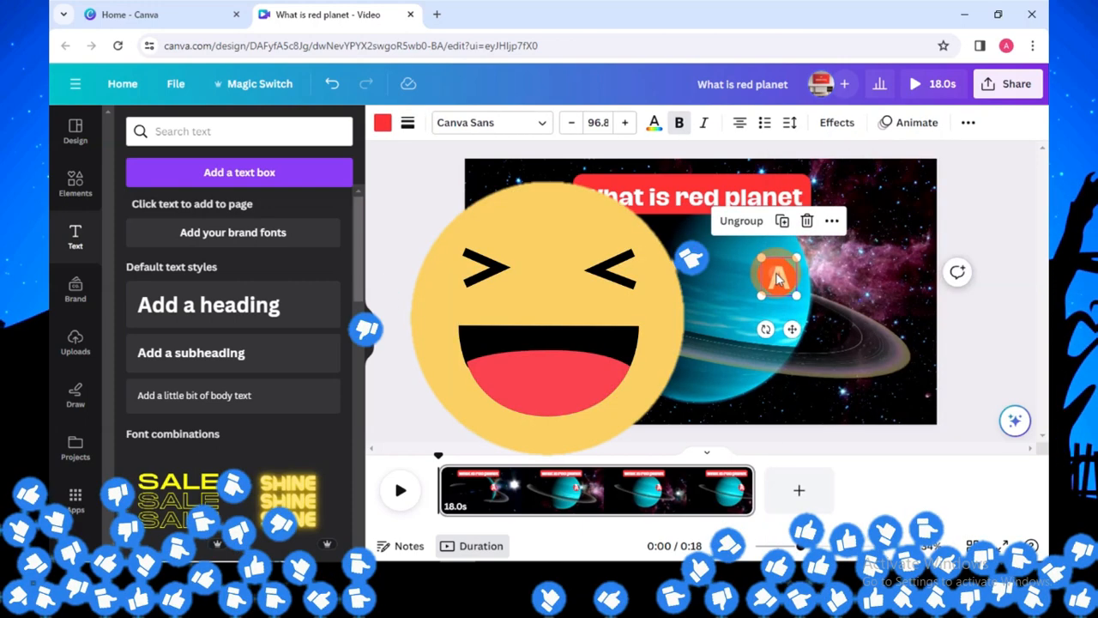
right_click(777, 277)
click(821, 212)
drag(796, 342, 791, 373)
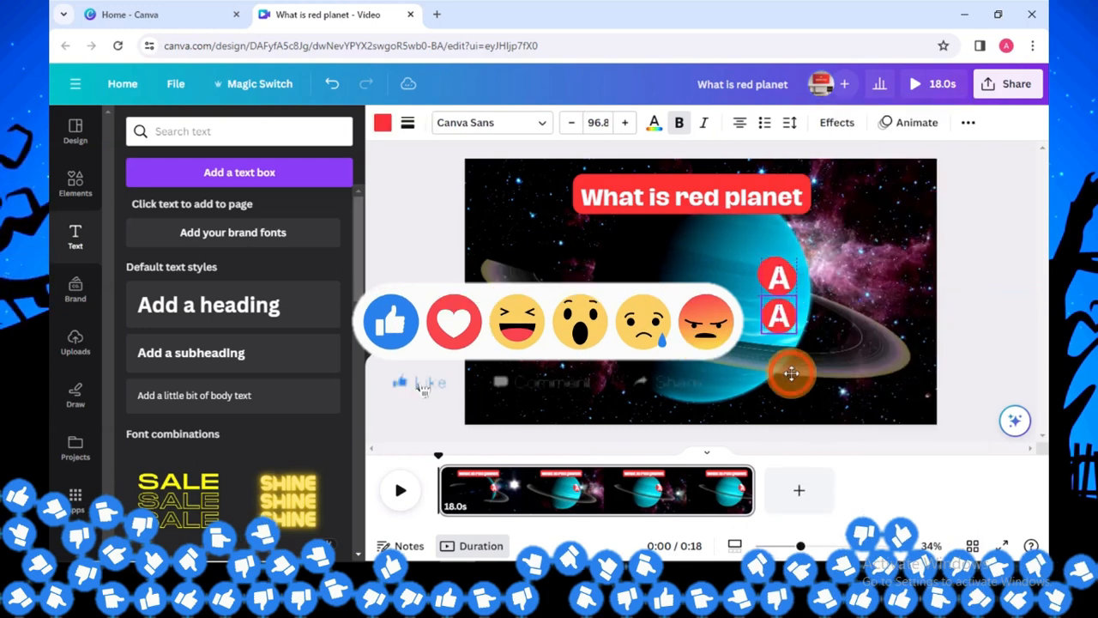
shift+click(777, 285)
click(776, 289)
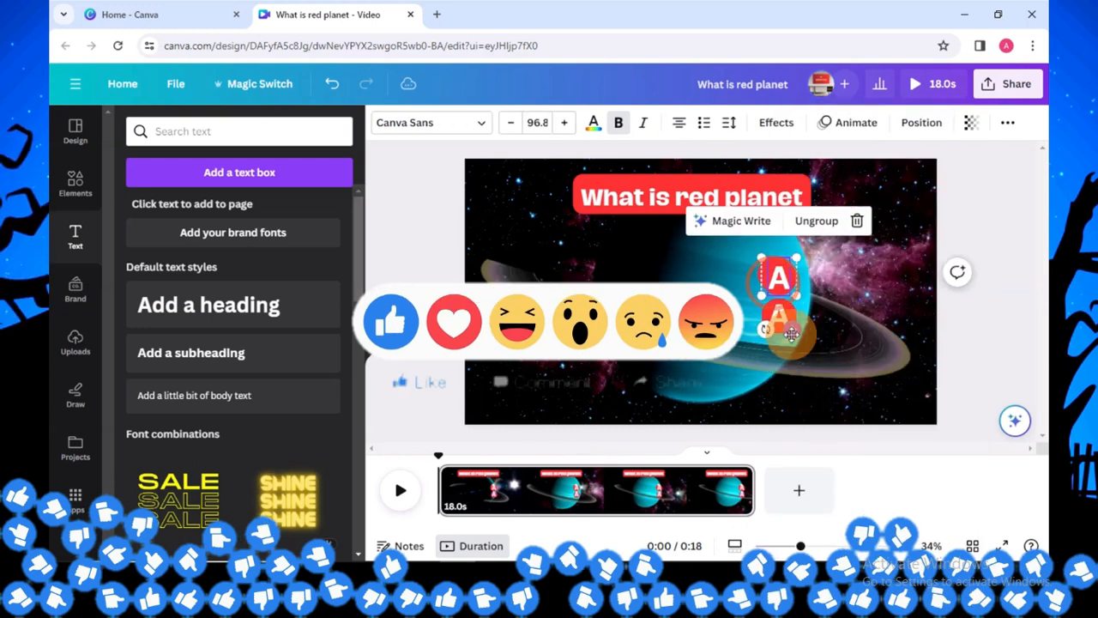
drag(791, 335, 794, 420)
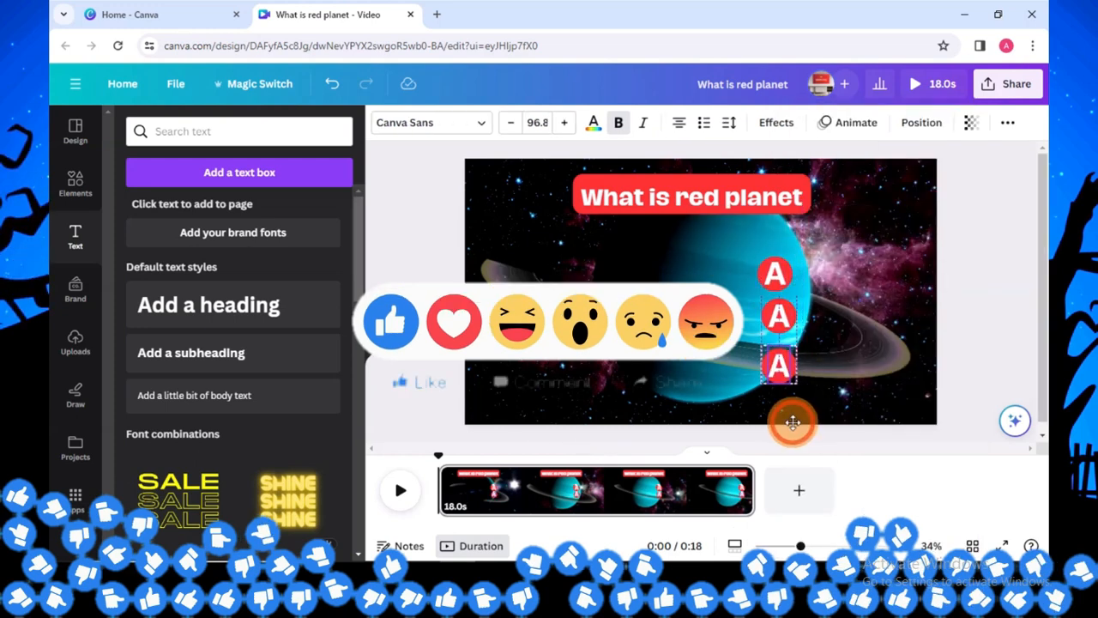
click(778, 327)
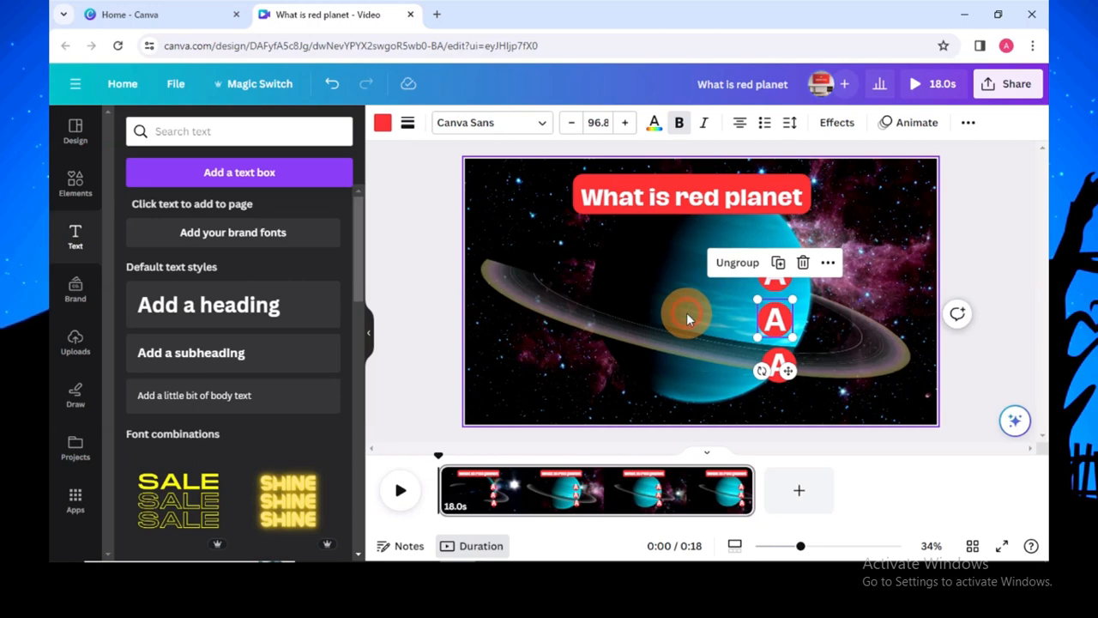
click(686, 314)
- Add the White Rounded Rectangle graphic from the recently used elements and view its details
click(75, 184)
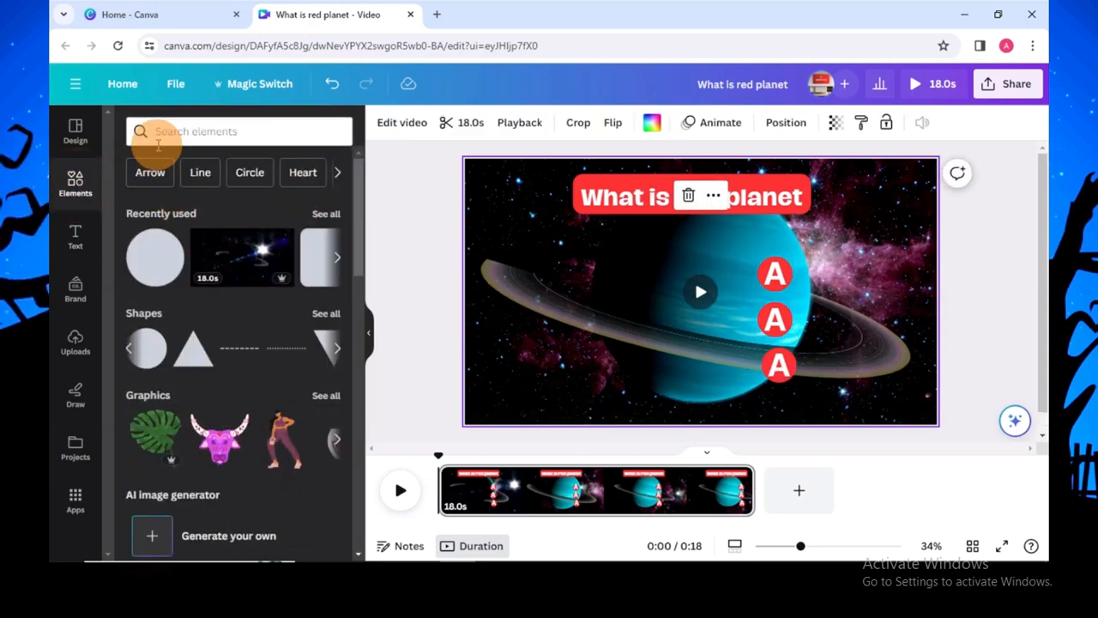
click(338, 217)
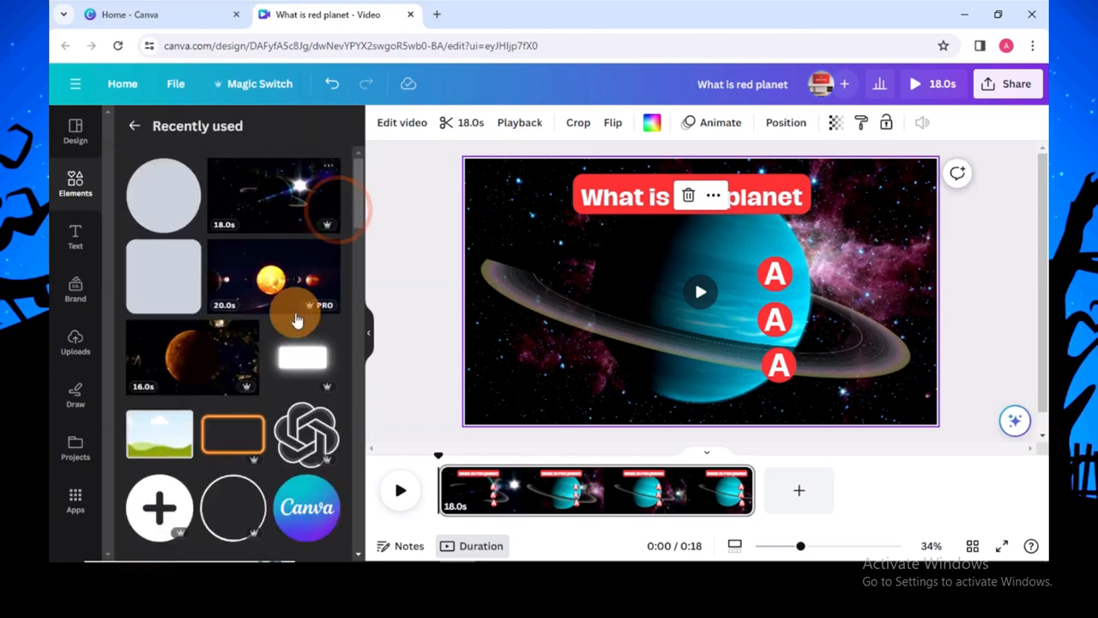
scroll(296, 343, down, 2)
scroll(295, 343, down, 3)
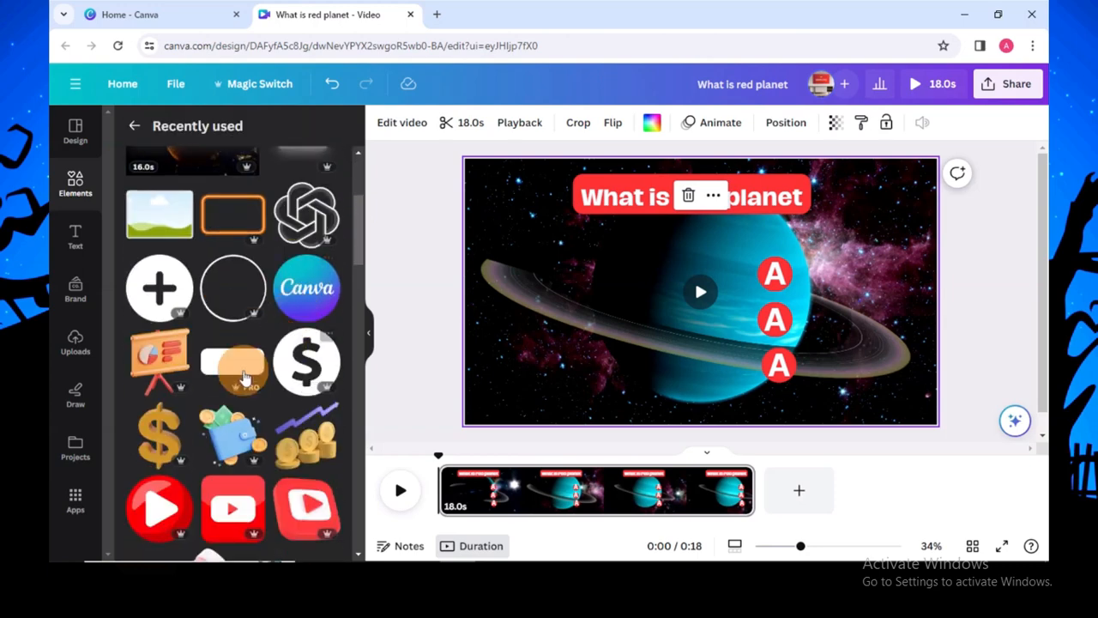
click(253, 344)
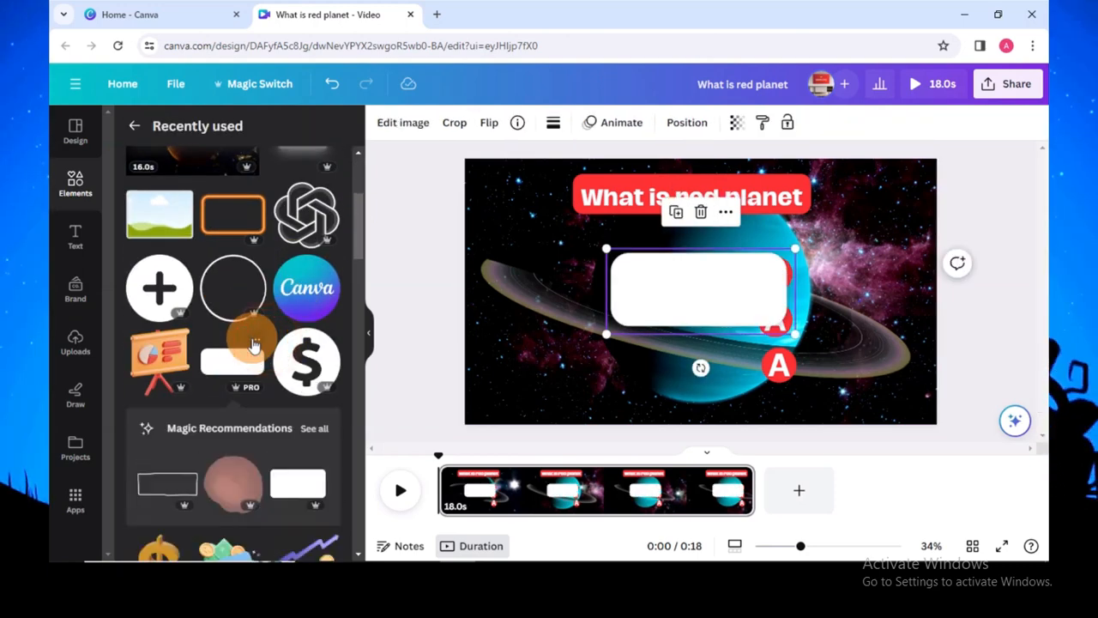
click(254, 342)
drag(360, 311, 289, 280)
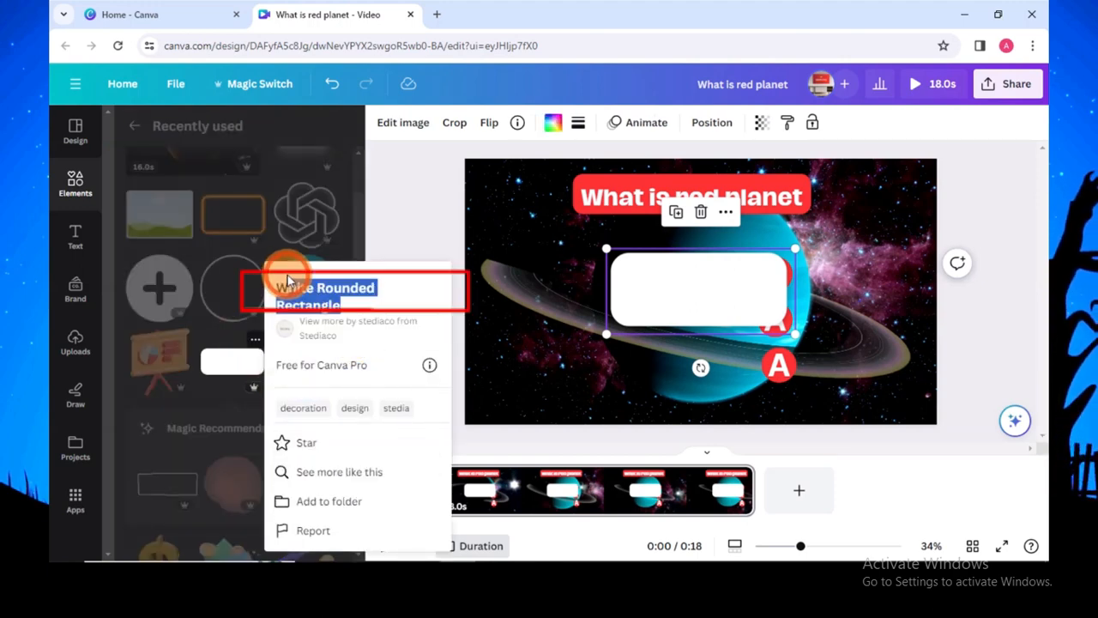
click(513, 214)
- Shrink the white rectangle beside the top "A" badge and send it backward one layer
click(734, 291)
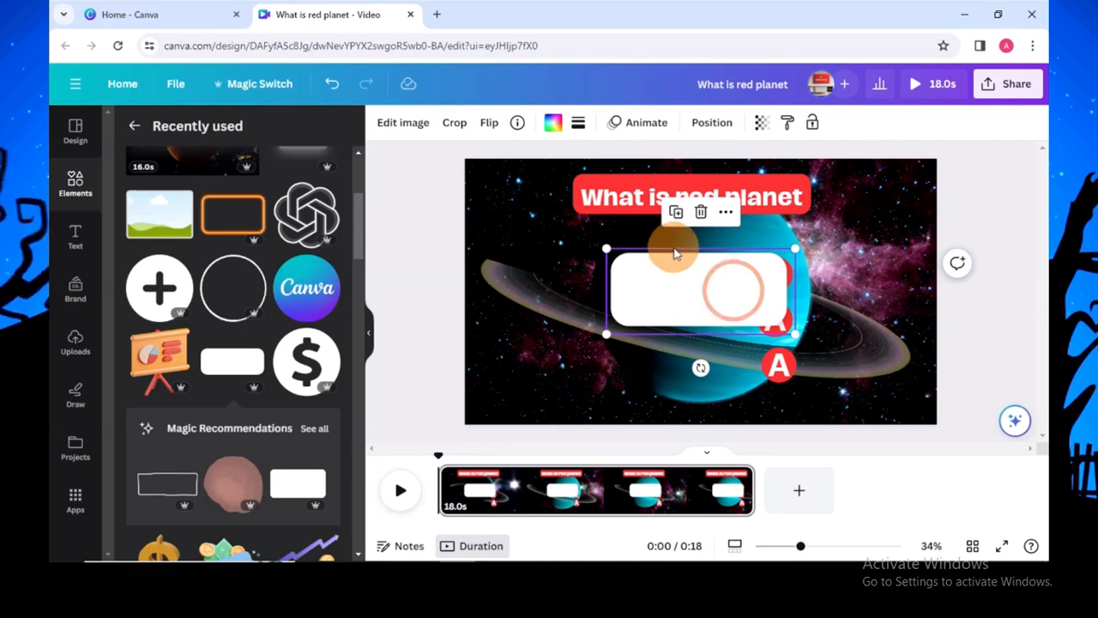
drag(606, 248, 817, 298)
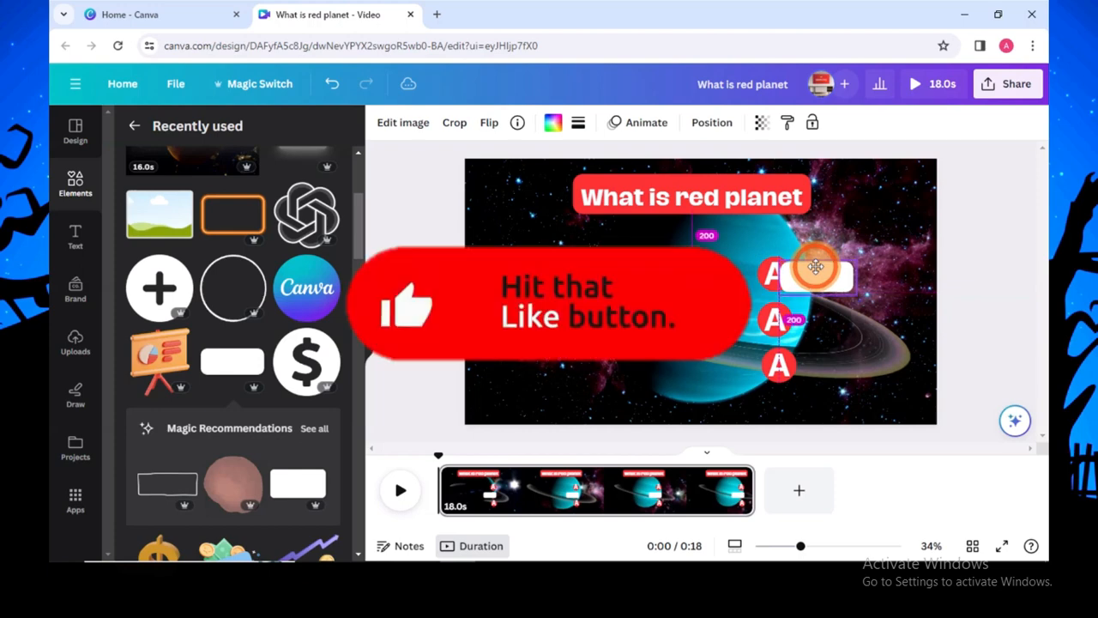
right_click(815, 267)
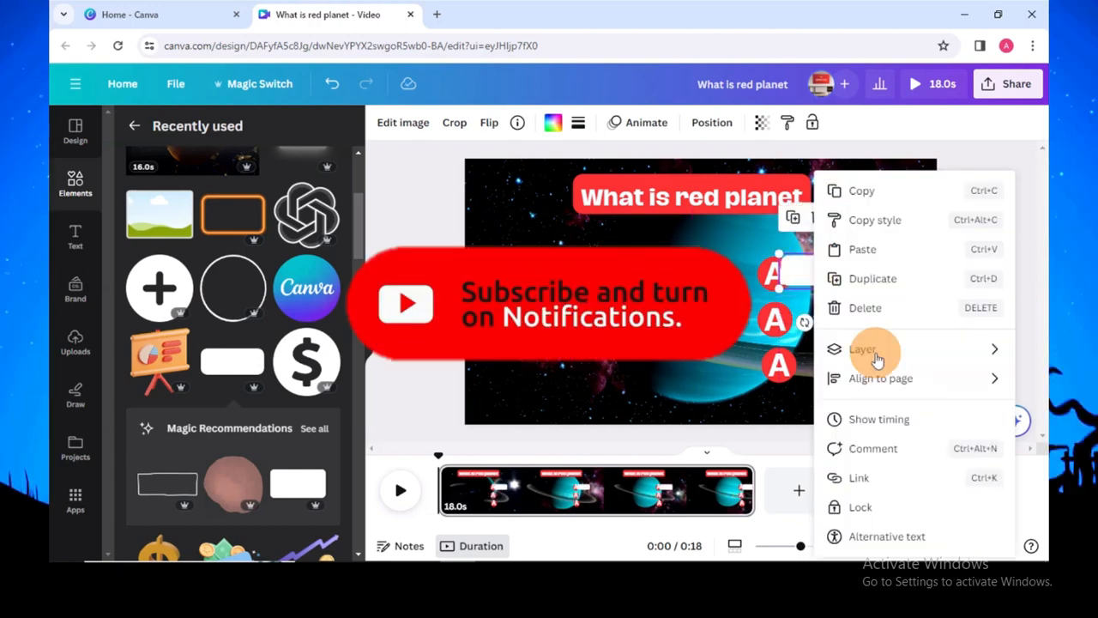
mouse_move(872, 347)
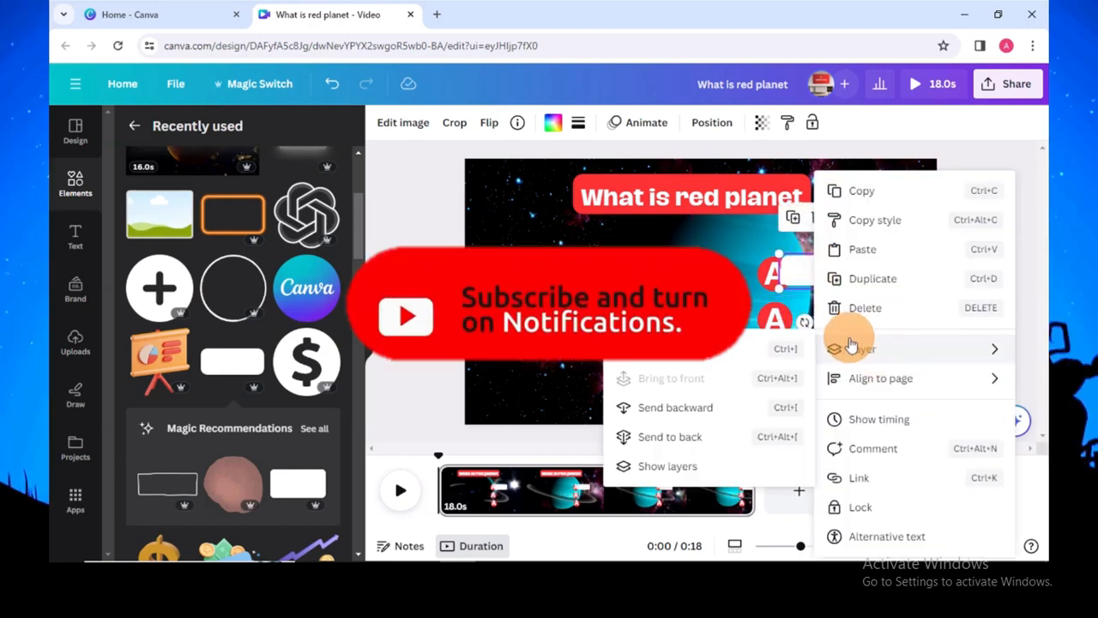
click(676, 408)
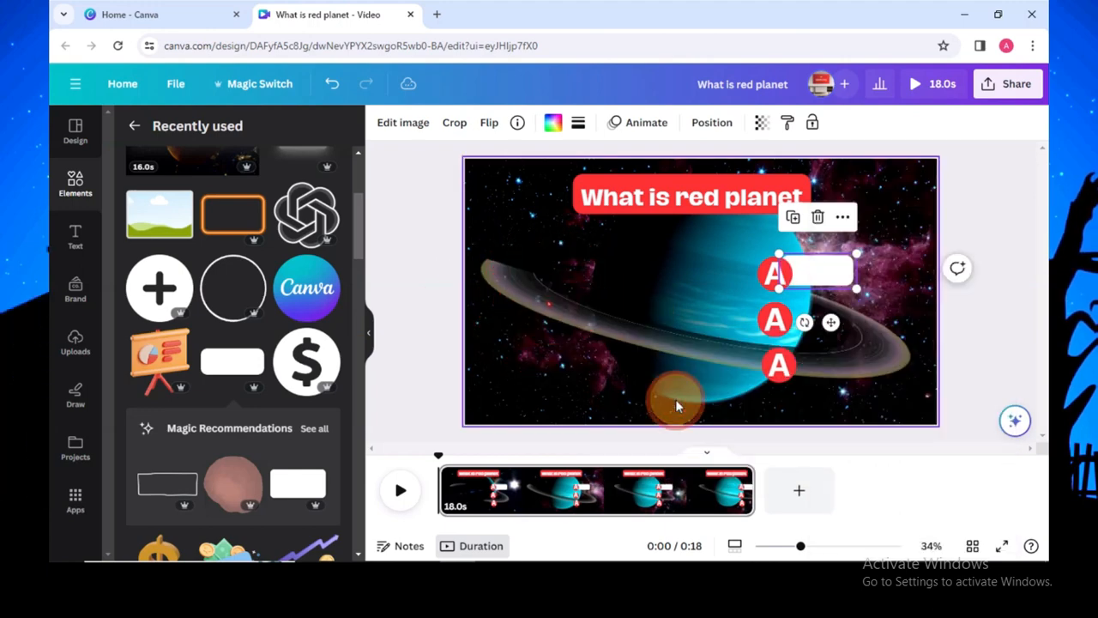
- Enlarge the white rectangle slightly and align it with the top "A" badge so its edge sits behind the circle
drag(822, 272, 818, 270)
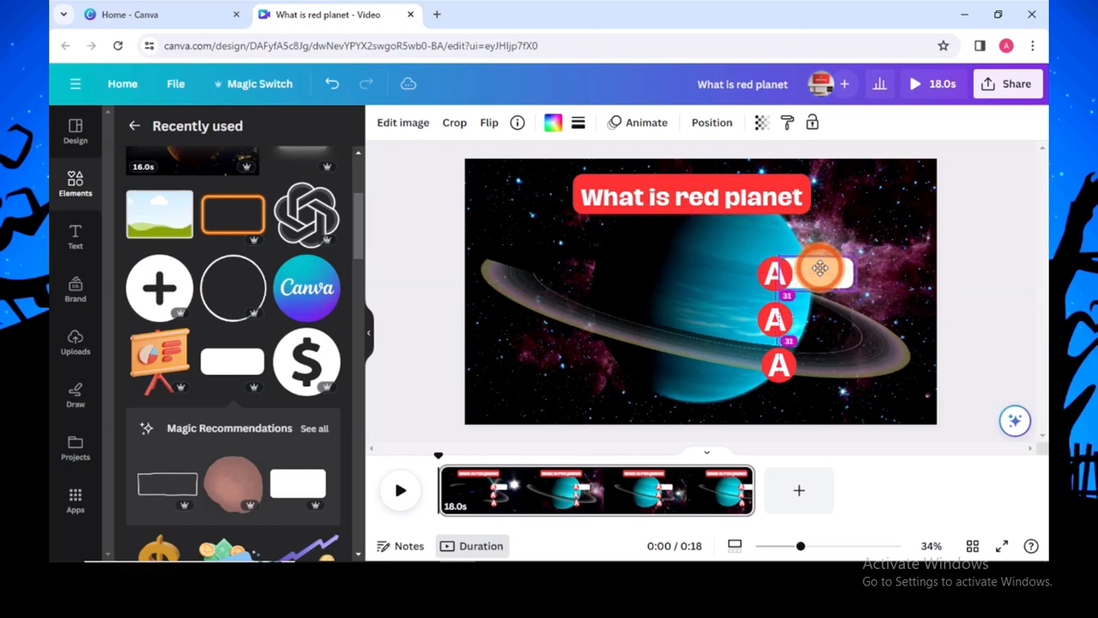
drag(822, 269, 824, 267)
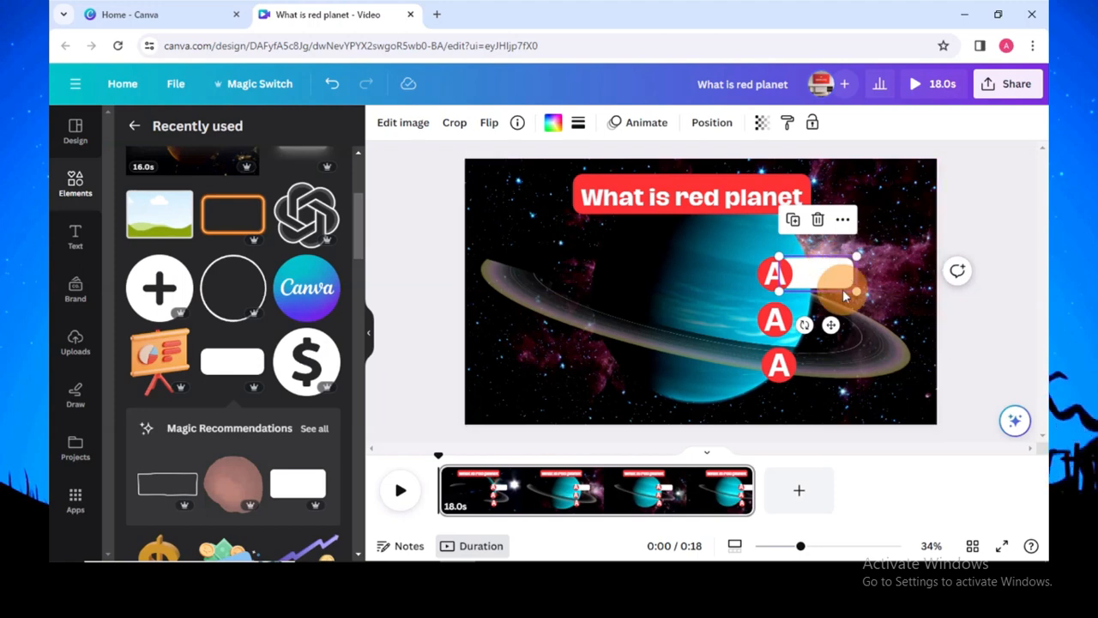
drag(858, 255, 862, 254)
click(814, 273)
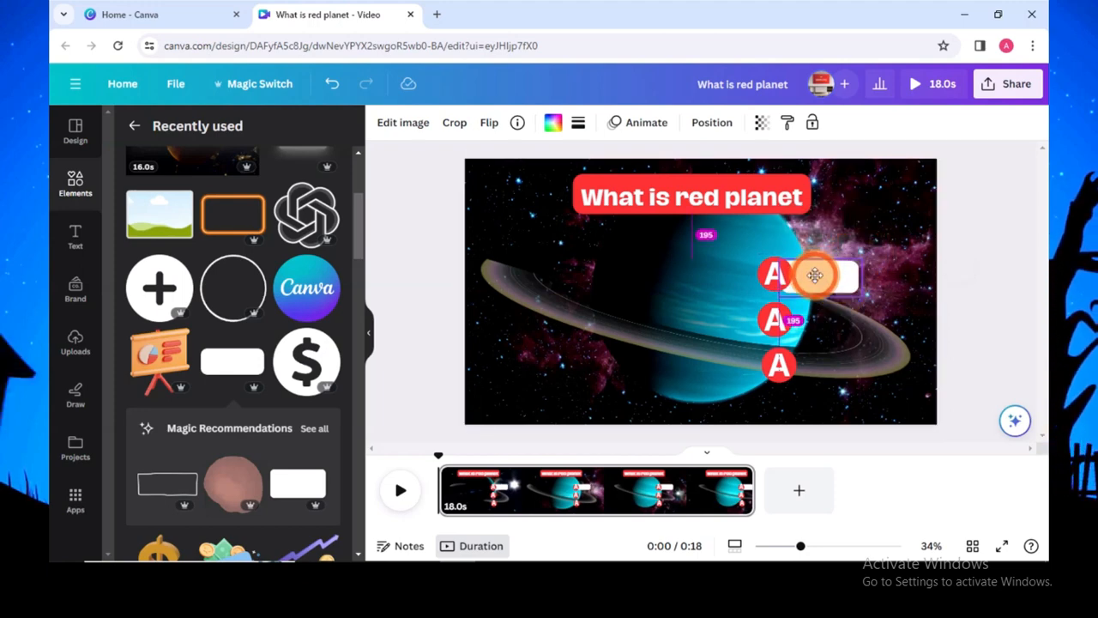
drag(815, 275, 814, 273)
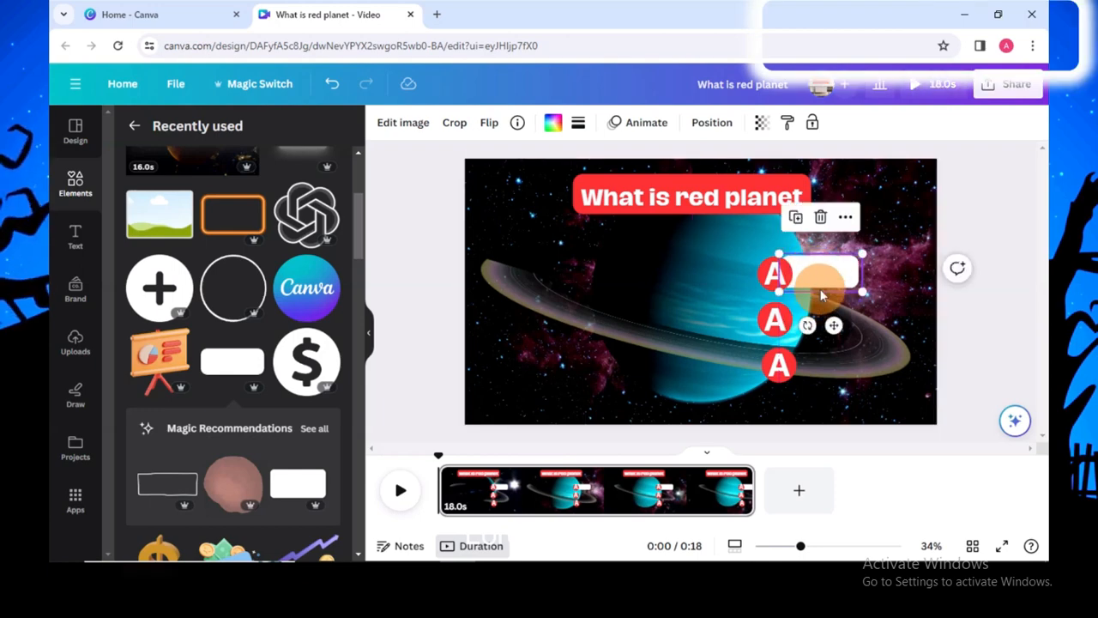
click(718, 272)
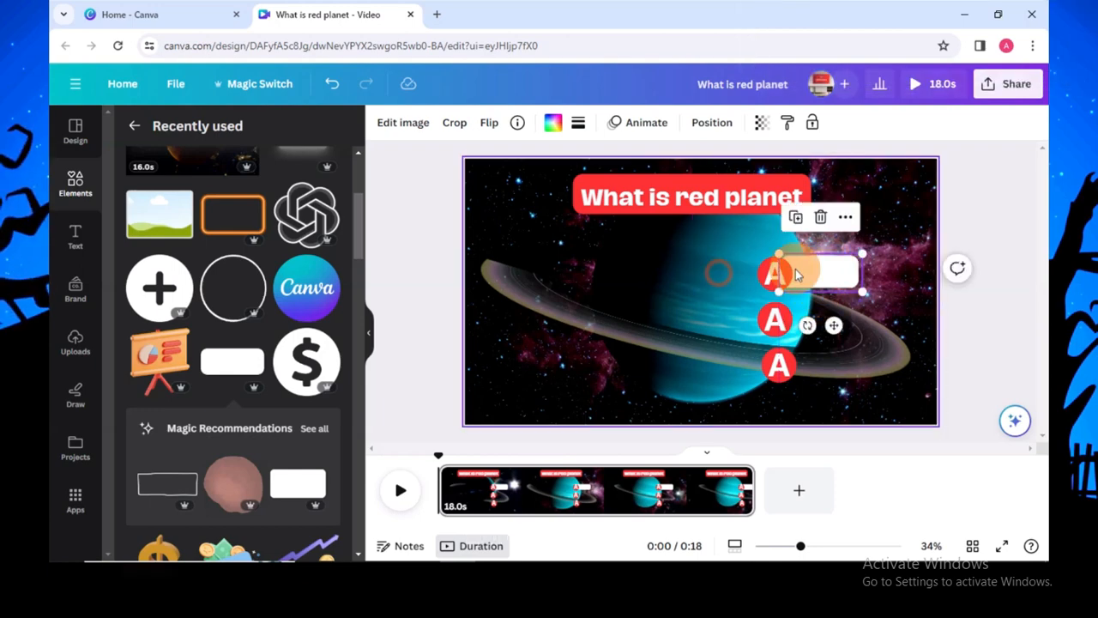
- Duplicate the white rectangle and place the copy behind the middle "A" badge by sending it backward
click(829, 271)
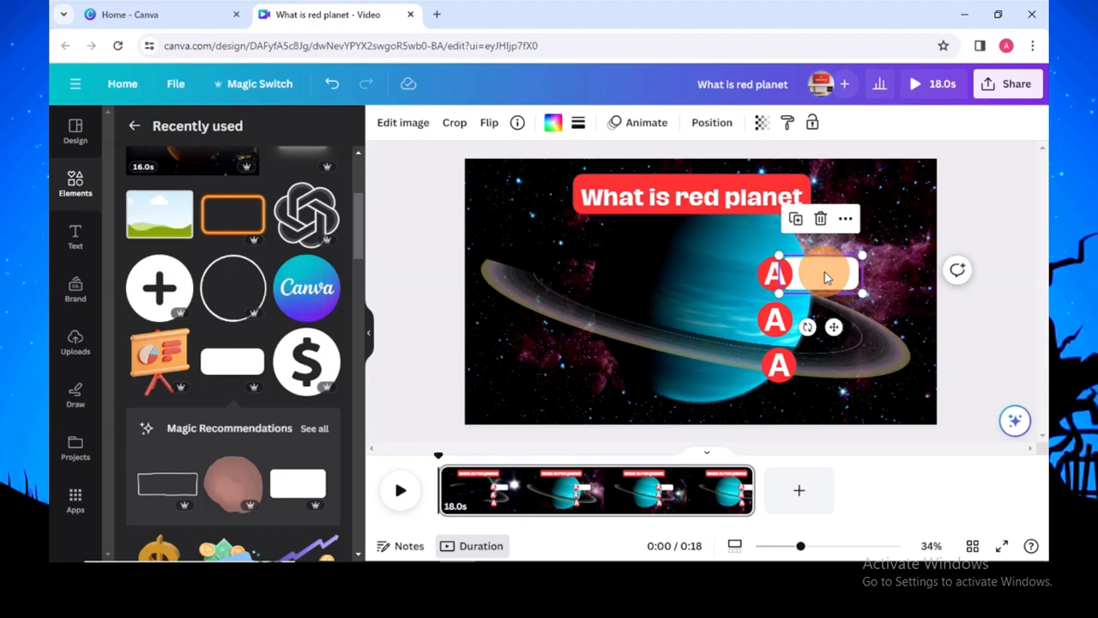
key(ctrl+v)
key(ctrl+v)
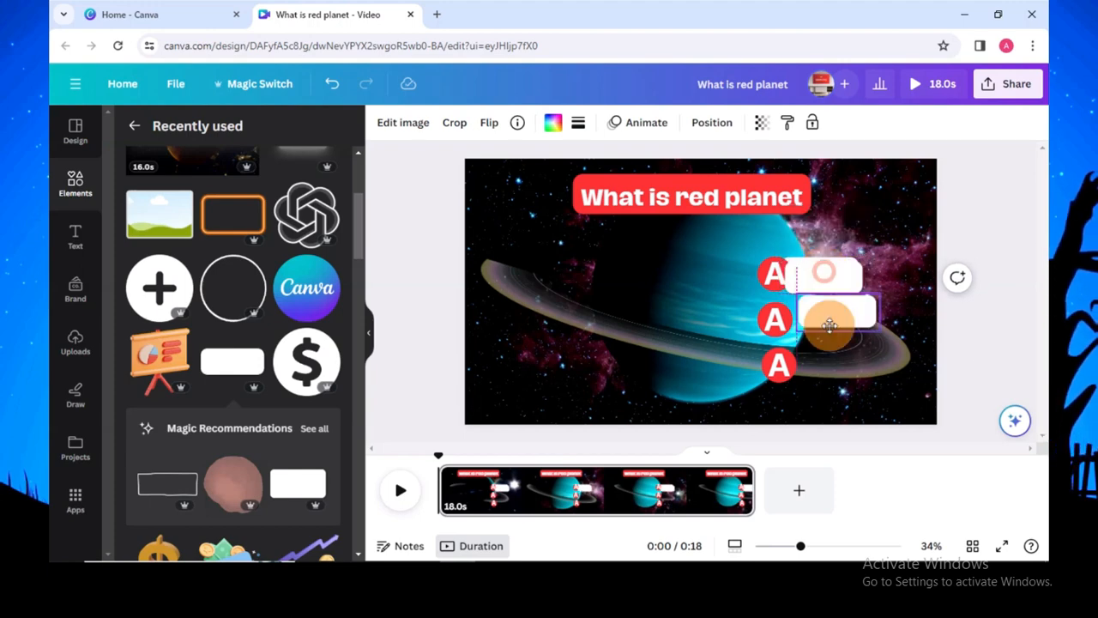
right_click(815, 303)
mouse_move(856, 352)
click(682, 408)
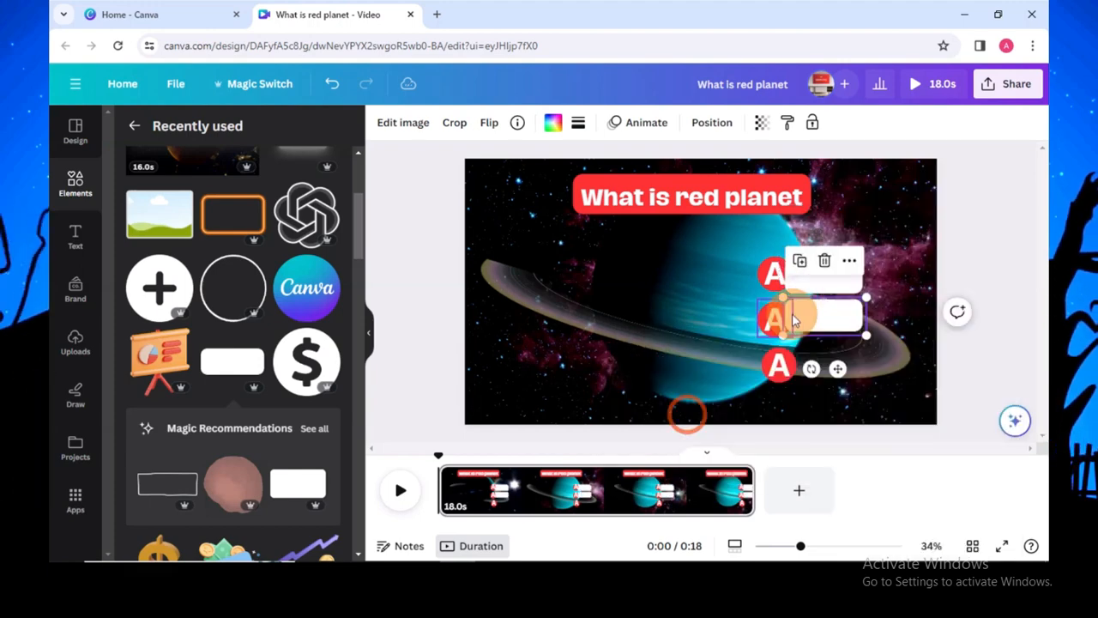
right_click(801, 311)
click(691, 410)
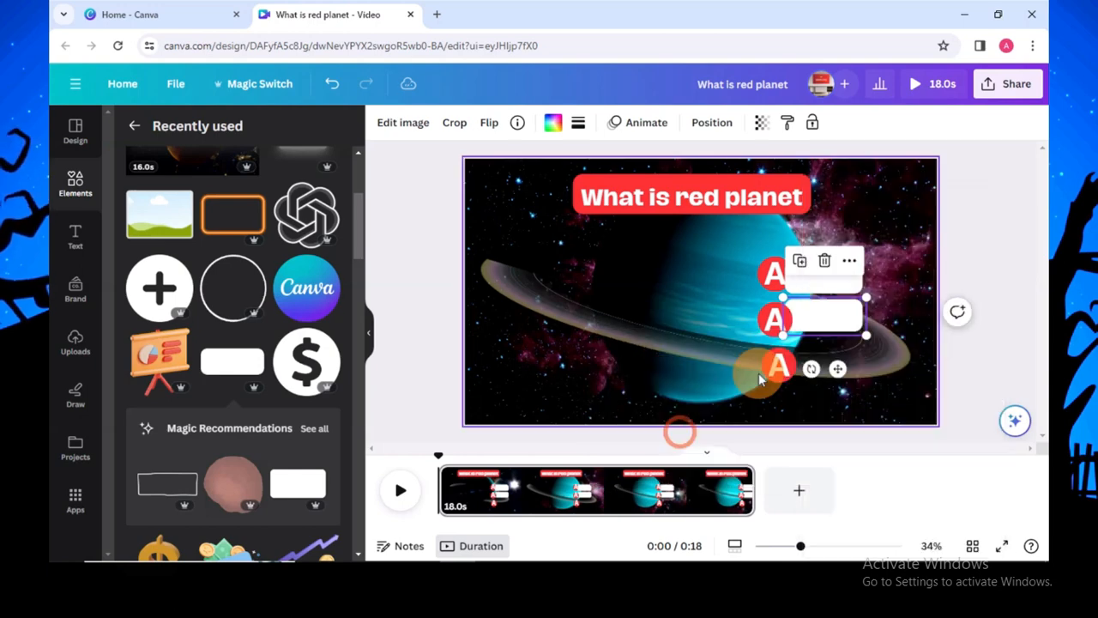
- Place another copy of the white rectangle at the bottom "A" badge, send it backward and align it with the others
drag(808, 319, 815, 374)
click(804, 287)
right_click(811, 374)
mouse_move(858, 348)
click(686, 409)
drag(815, 362, 798, 363)
click(642, 369)
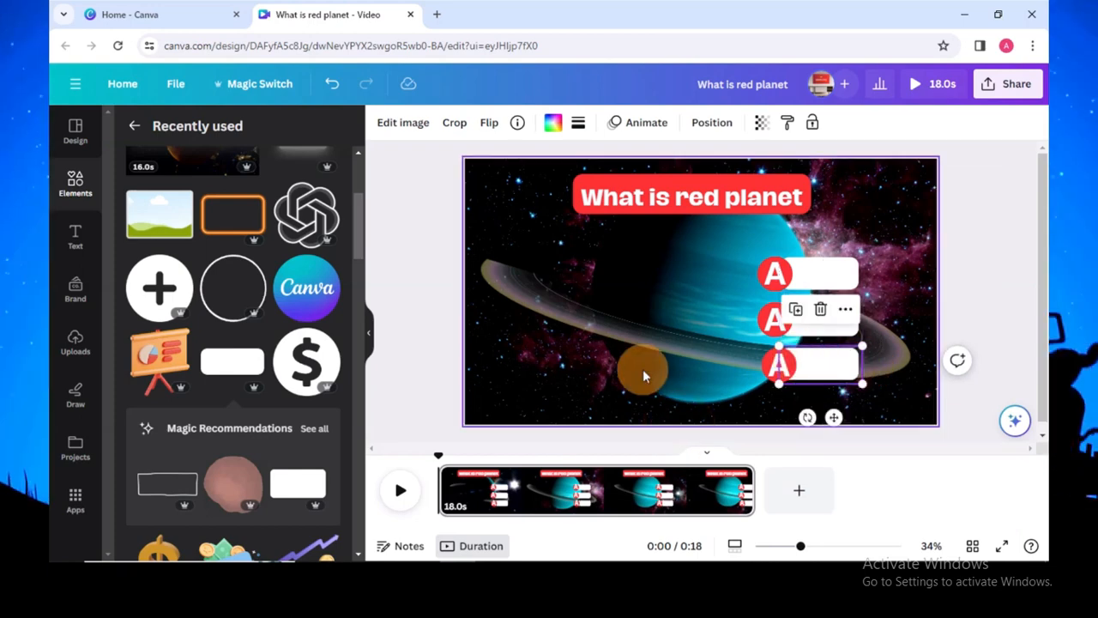
- Add a heading with the text "PLUTO" to the page
click(76, 236)
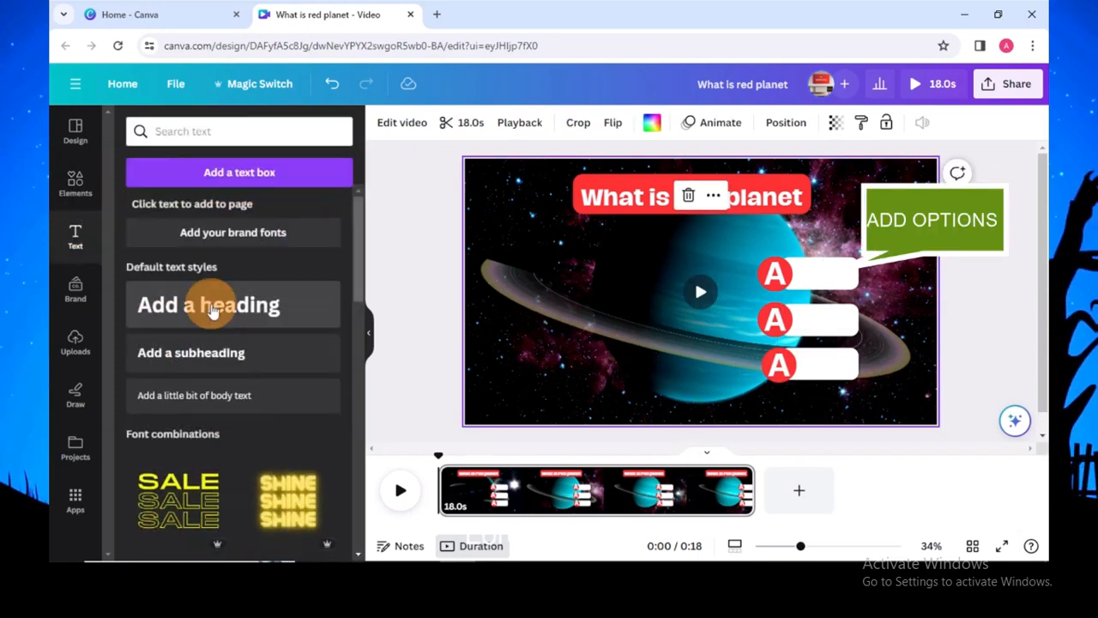
click(211, 302)
text(pl)
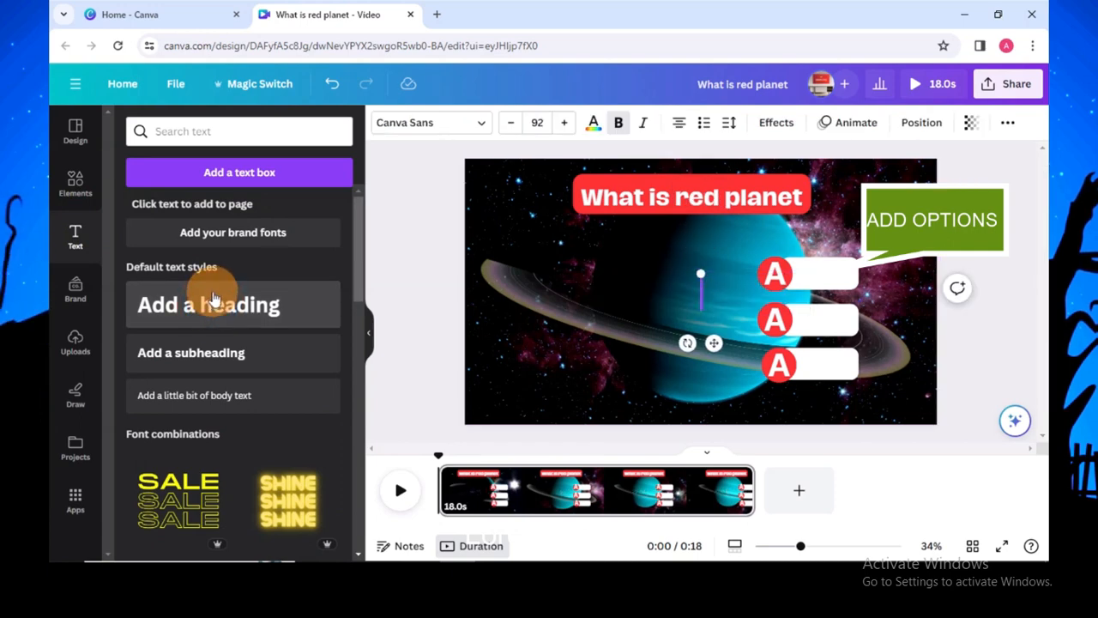
text(uto)
click(626, 335)
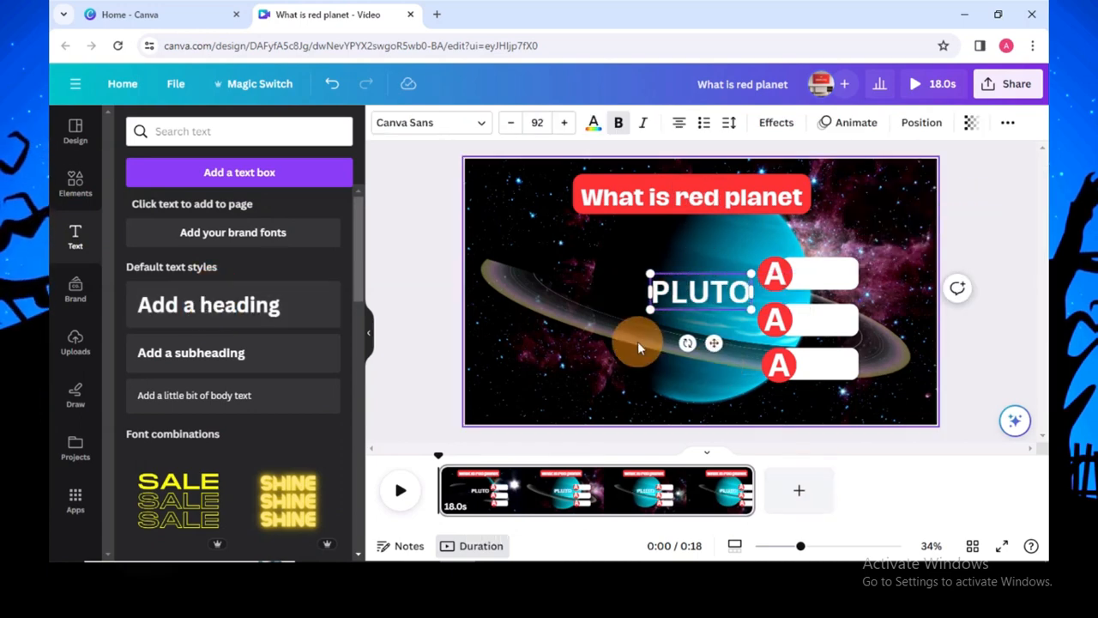
- Duplicate the "PLUTO" text twice and change the copies to "MARS" and "VENUS"
click(731, 286)
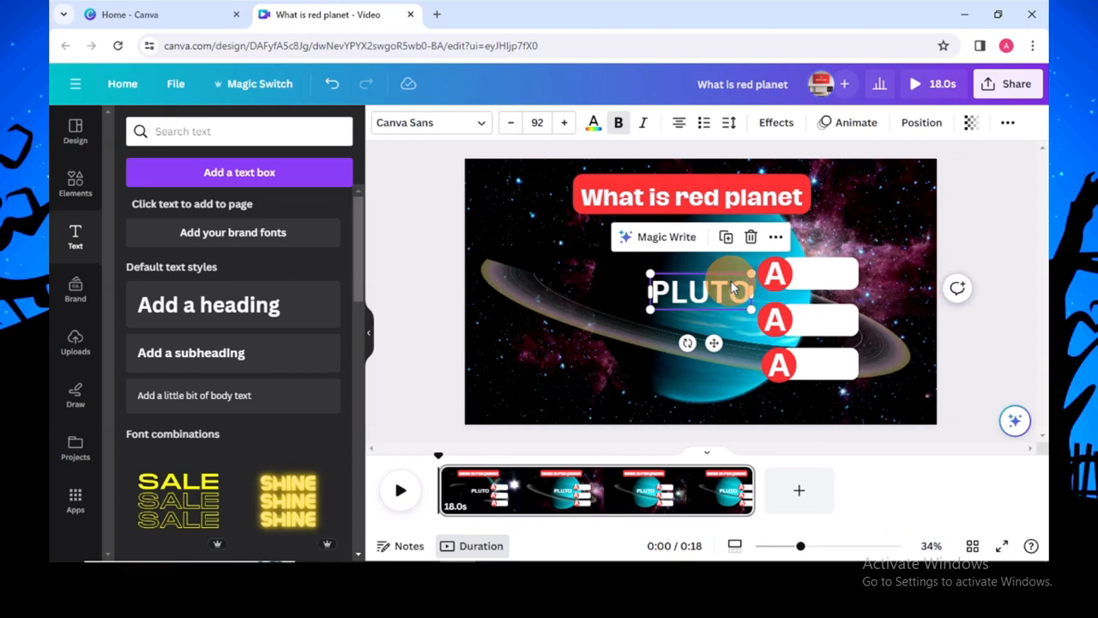
key(ctrl+c)
key(ctrl+v)
key(ctrl+v)
drag(720, 297, 550, 278)
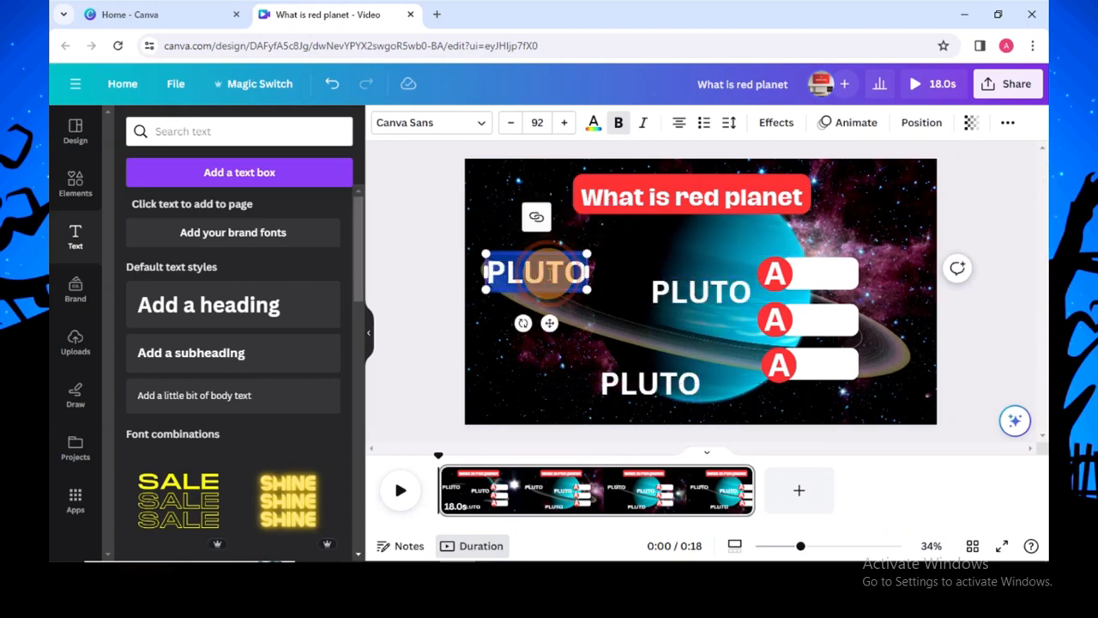
text(m)
double_click(676, 380)
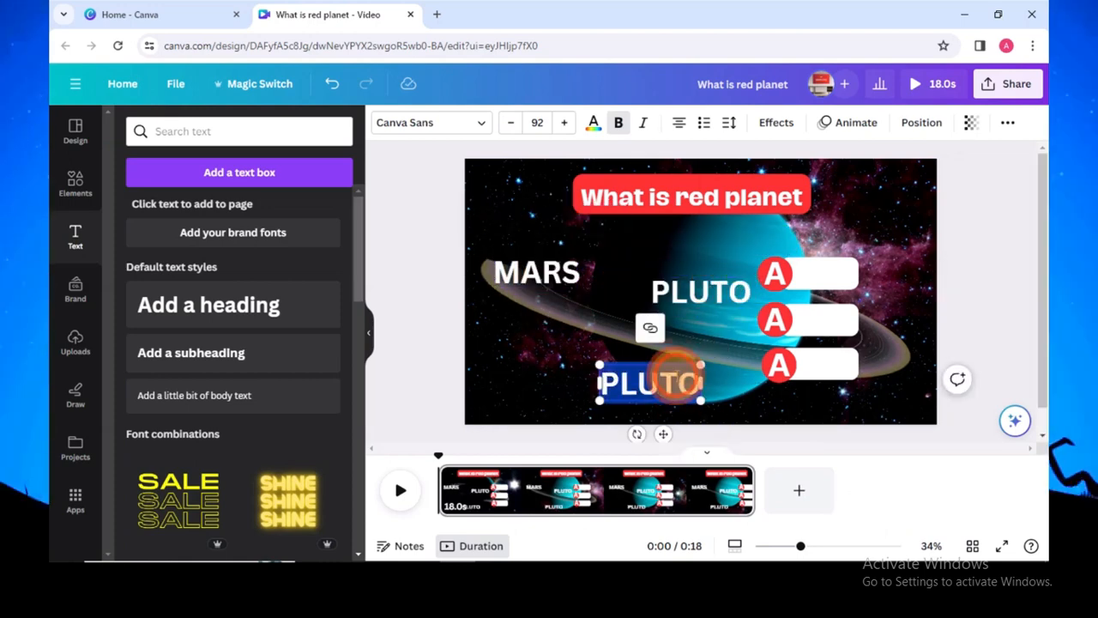
text(venus)
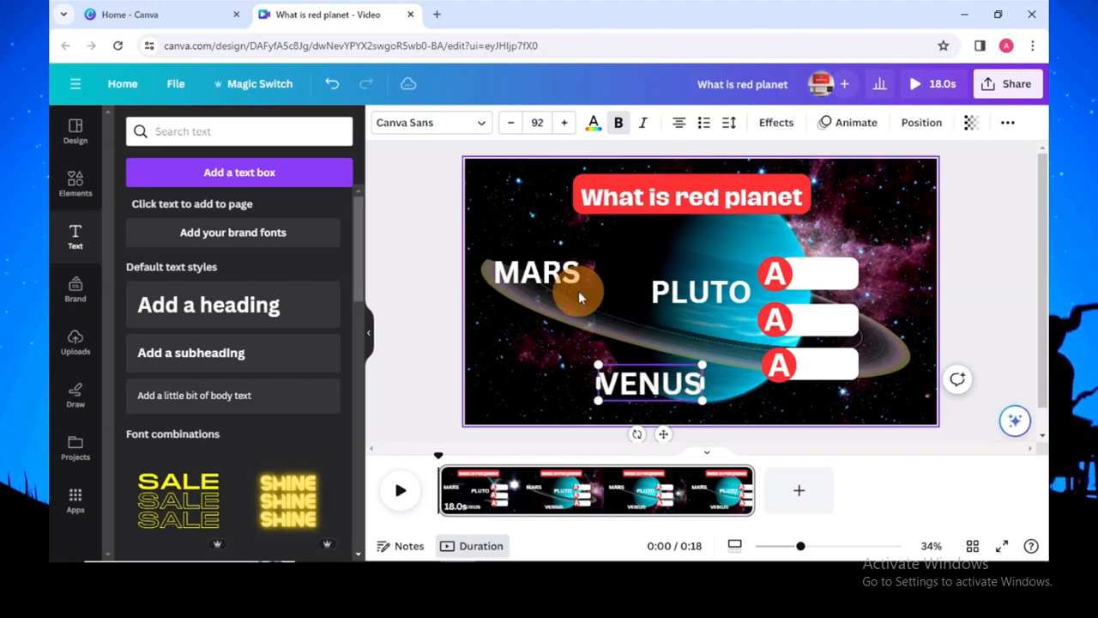
- Colour the "MARS" text black and reduce its font size to 70.8
click(574, 291)
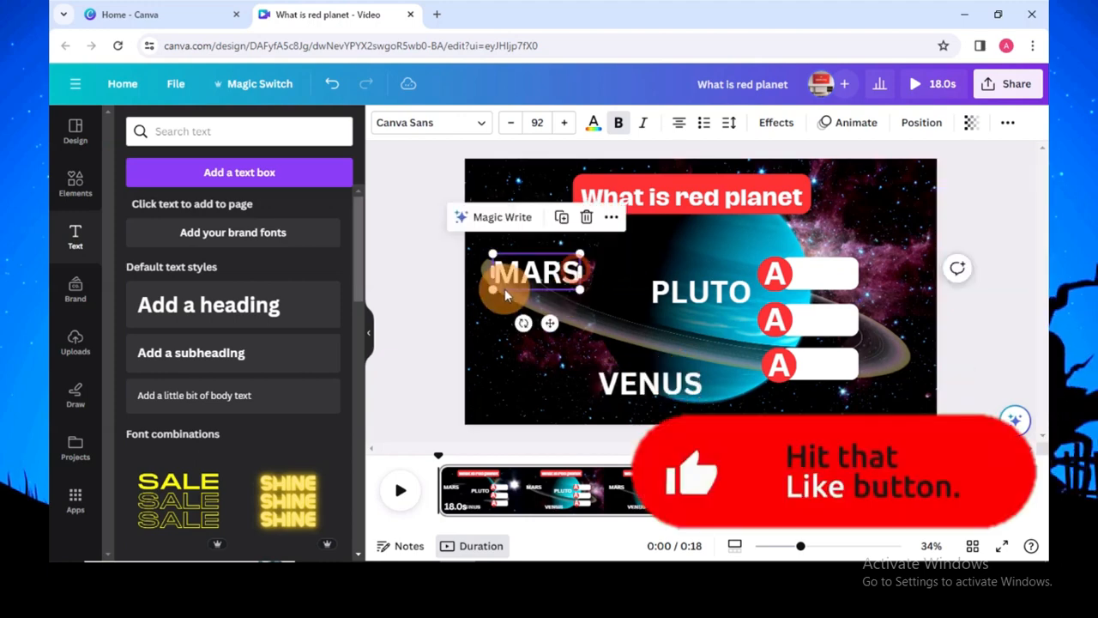
click(593, 122)
click(133, 382)
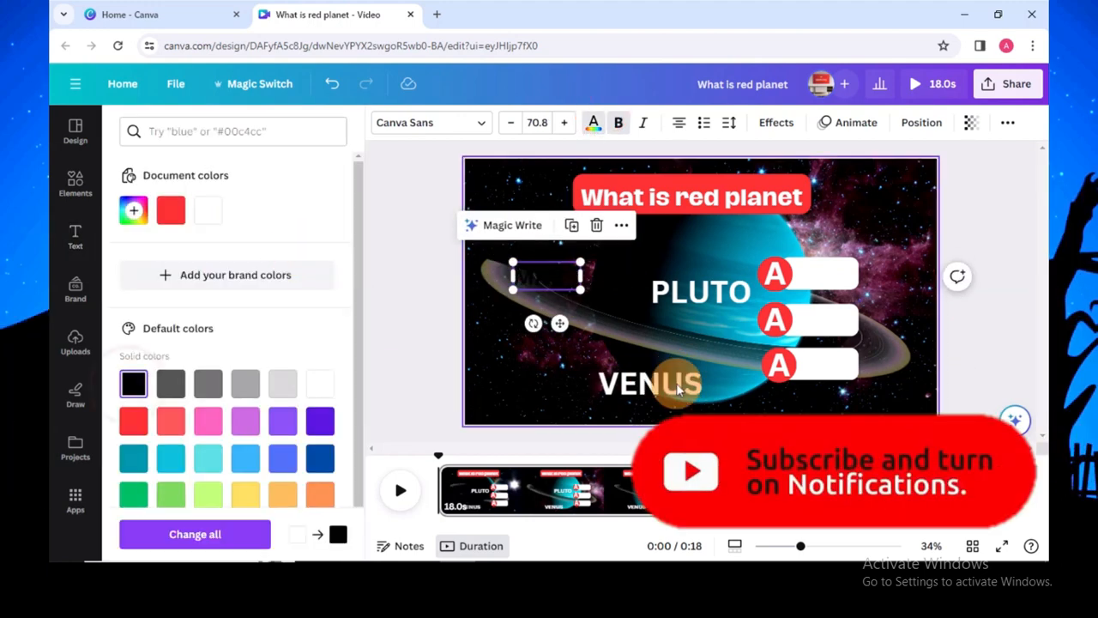
- Colour the "VENUS" text black and copy its style to the "PLUTO" text
click(676, 382)
click(133, 382)
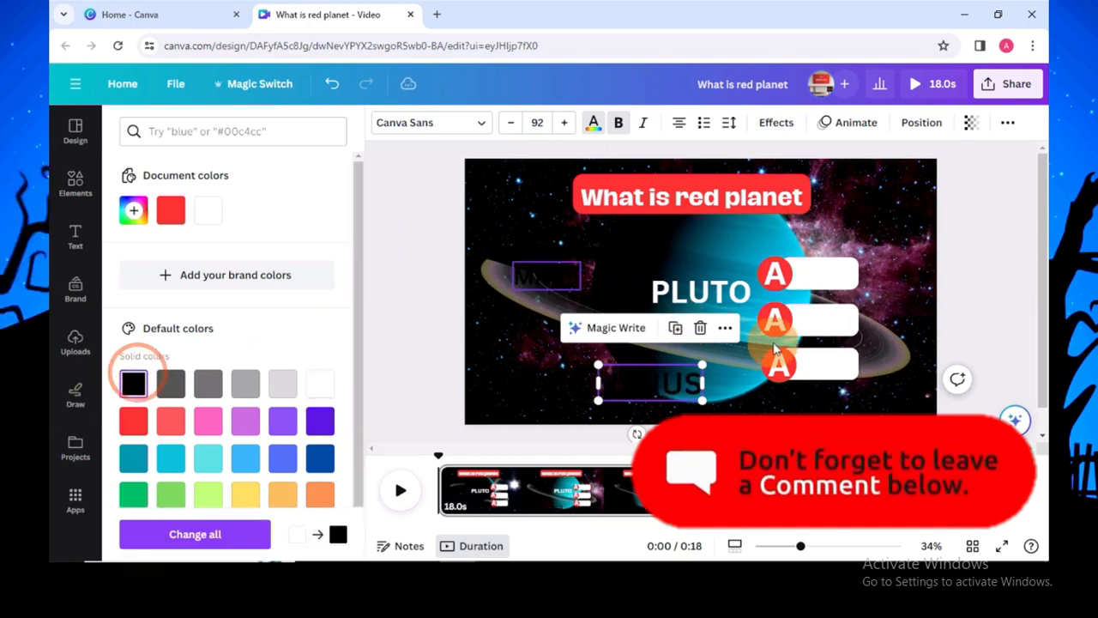
click(1007, 126)
click(961, 151)
click(696, 300)
- Fit the "MARS" text into the top white box at font size 56.3 and copy its style to "PLUTO" and "VENUS"
drag(528, 276, 799, 263)
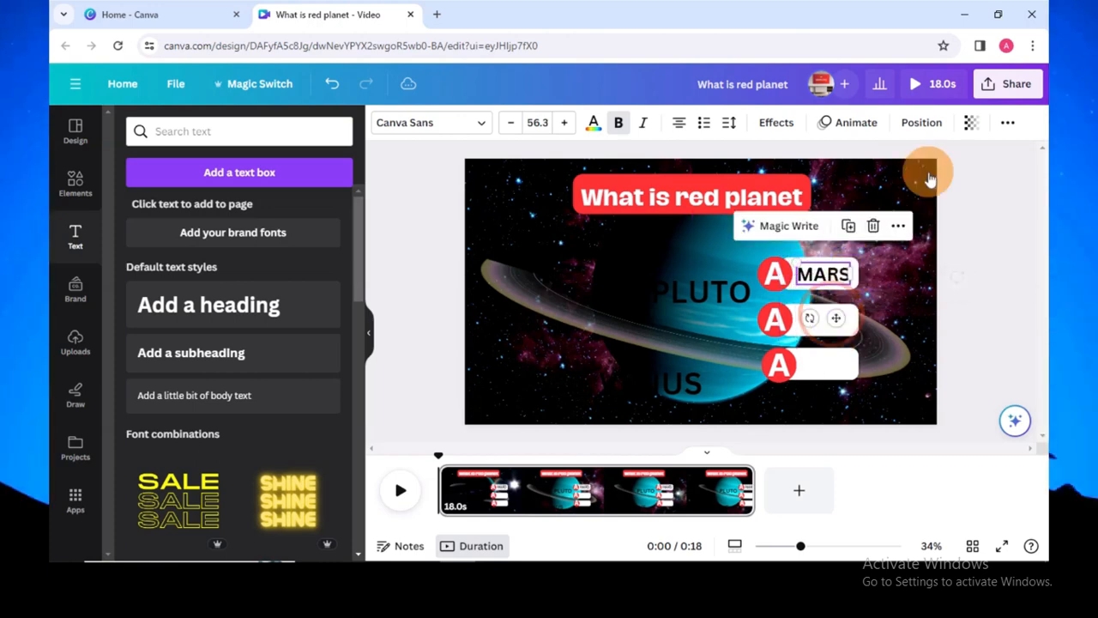
click(1005, 122)
click(964, 152)
click(696, 294)
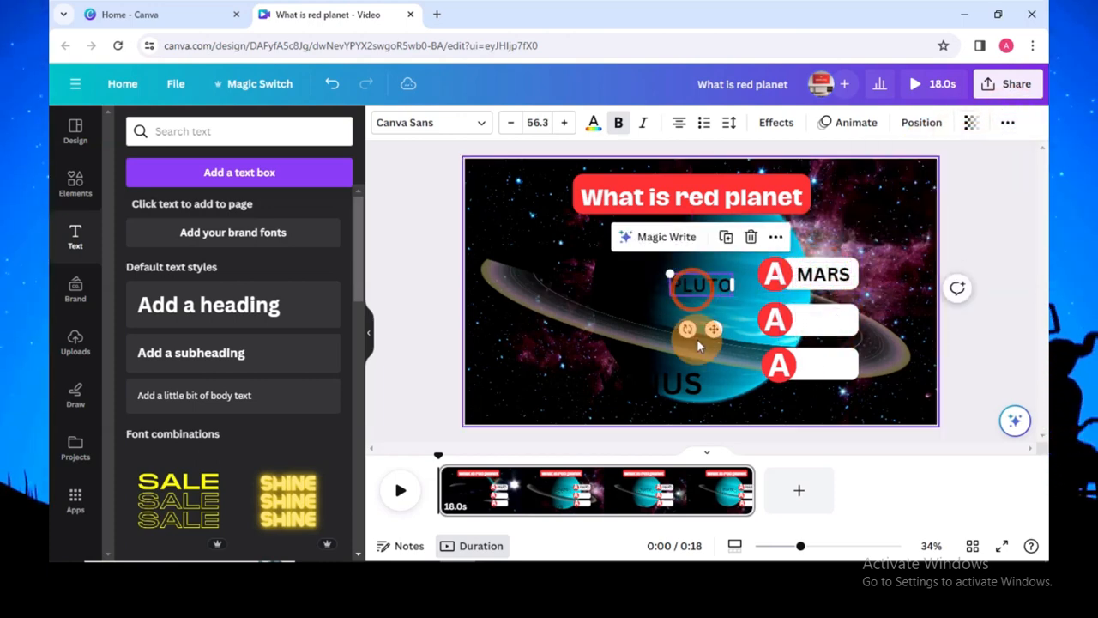
click(1006, 122)
click(963, 152)
click(687, 384)
- Place "PLUTO" in the middle white box and "VENUS" in the bottom one, with "VENUS" at font size 45.7
drag(749, 295, 815, 319)
click(682, 380)
drag(677, 377, 798, 355)
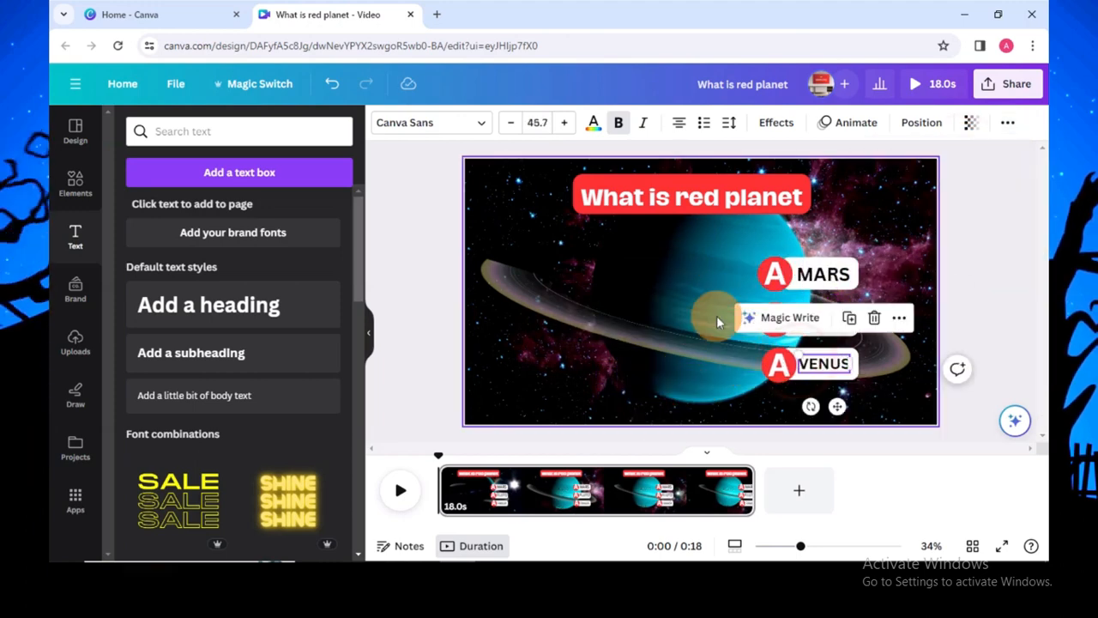
- Change the middle badge's letter to "B" and the bottom badge's letter to "C"
click(1009, 282)
click(774, 319)
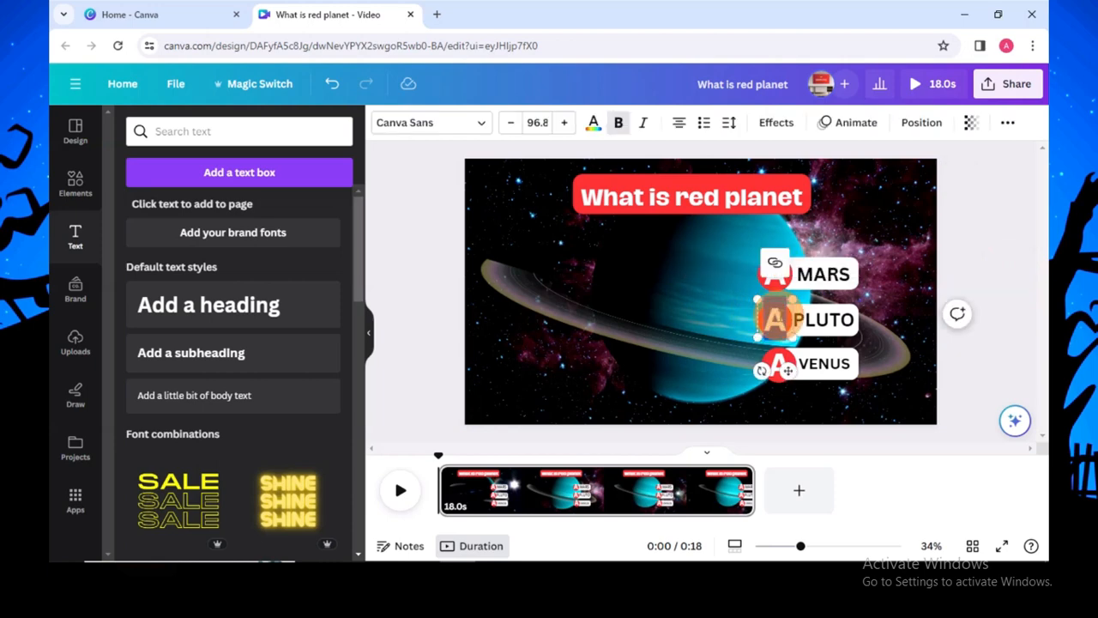
text(B)
click(779, 364)
text(C)
click(732, 344)
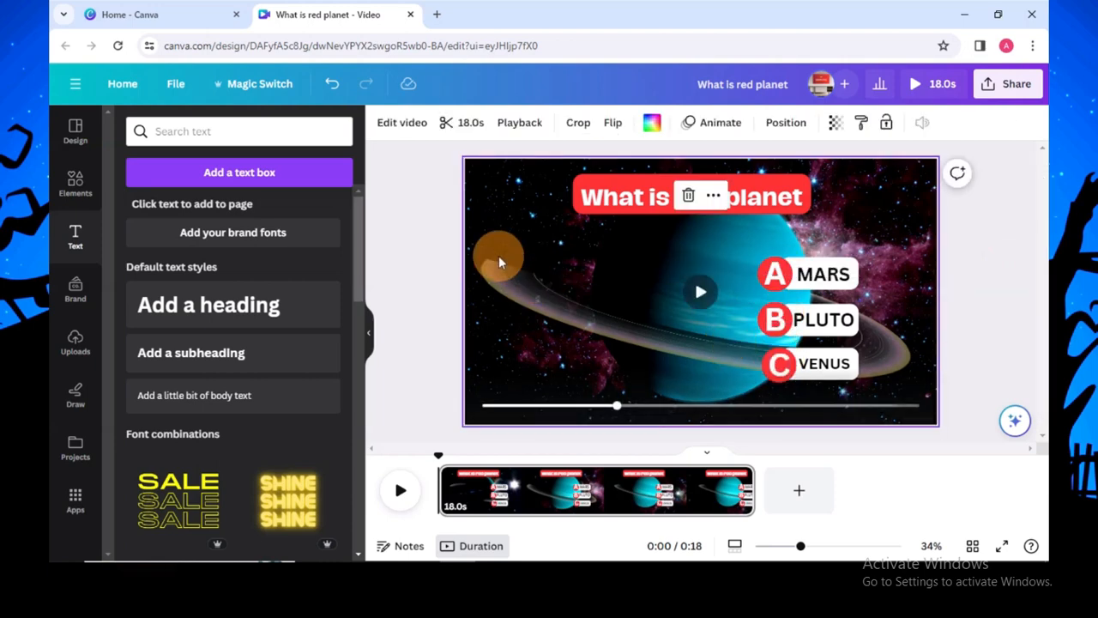
click(448, 235)
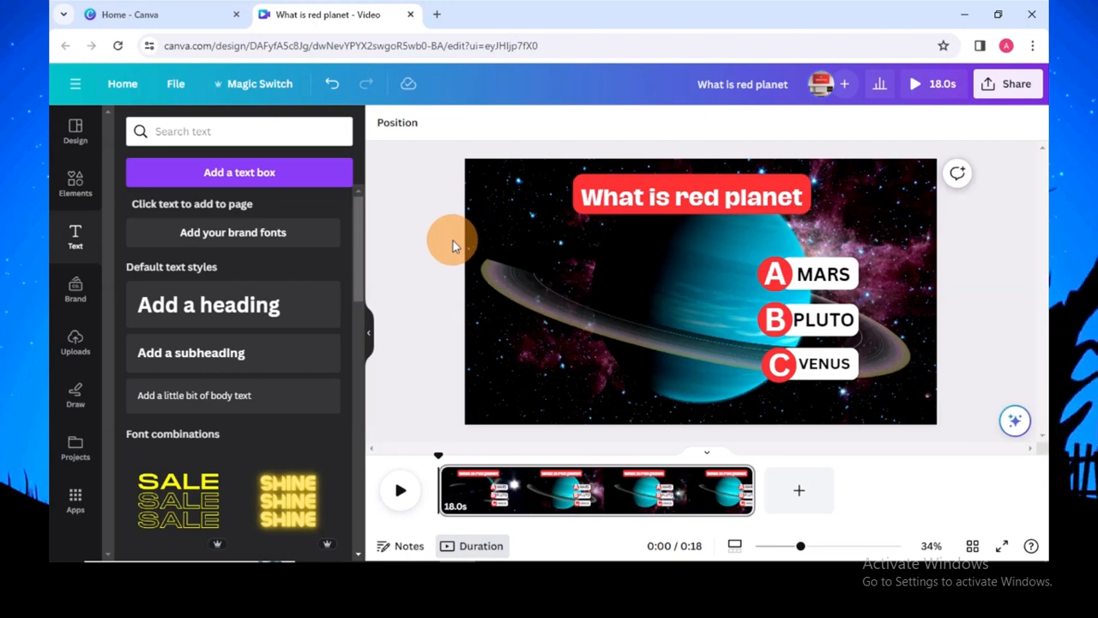
- Apply the Rise animation to the "What is red planet" title
click(729, 187)
click(857, 131)
click(152, 292)
click(418, 465)
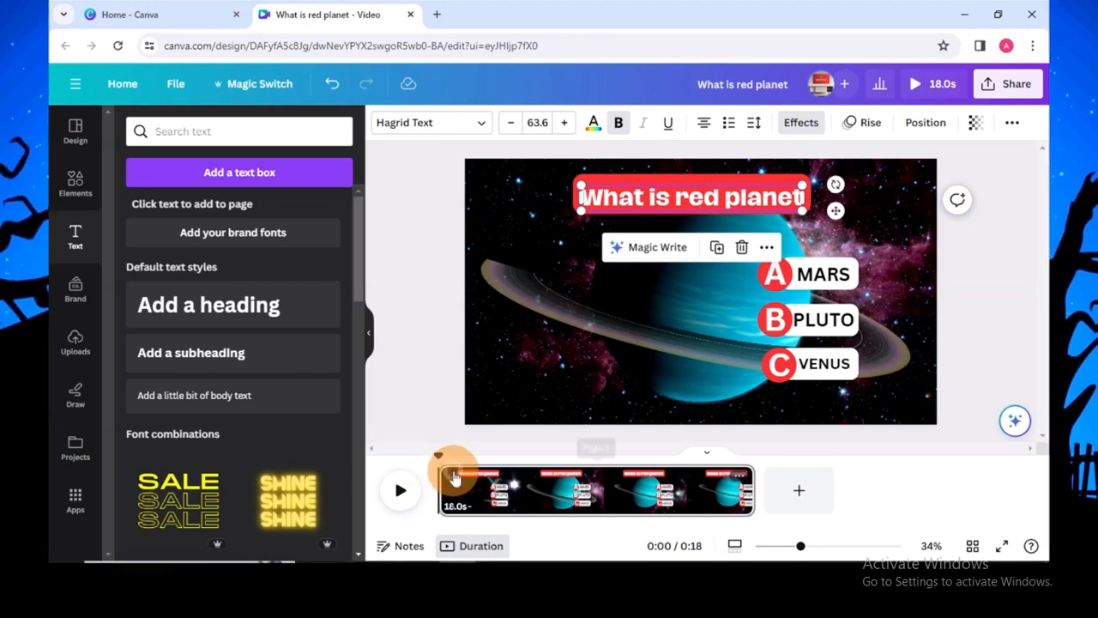
- Split the page at about 2.9 seconds and delete all three answer options from the first part
right_click(456, 477)
click(457, 484)
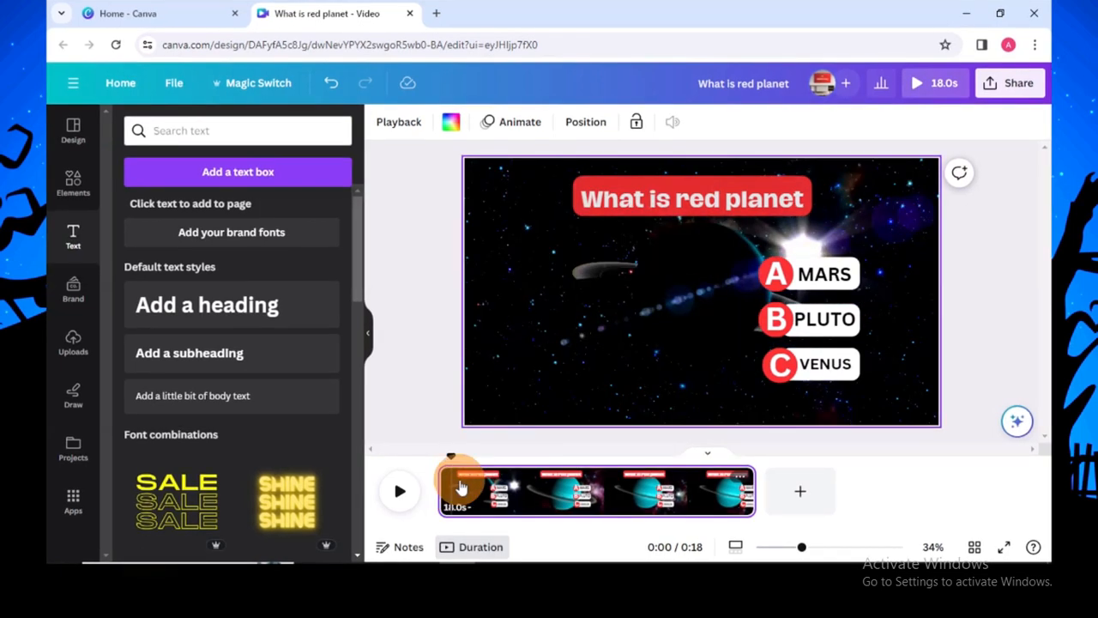
click(487, 490)
right_click(489, 490)
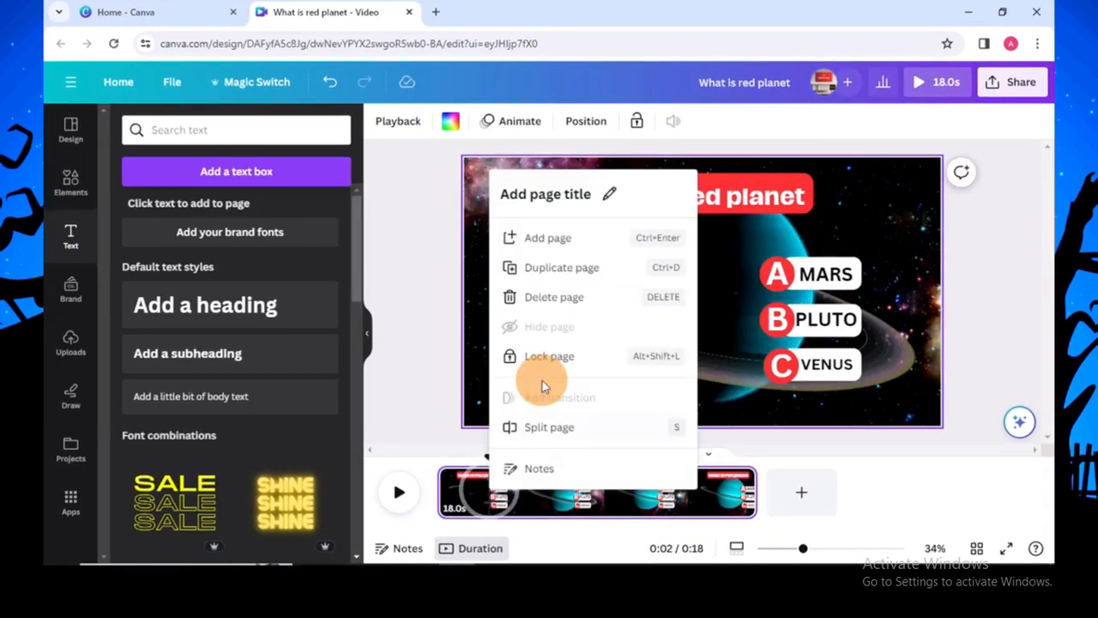
click(549, 426)
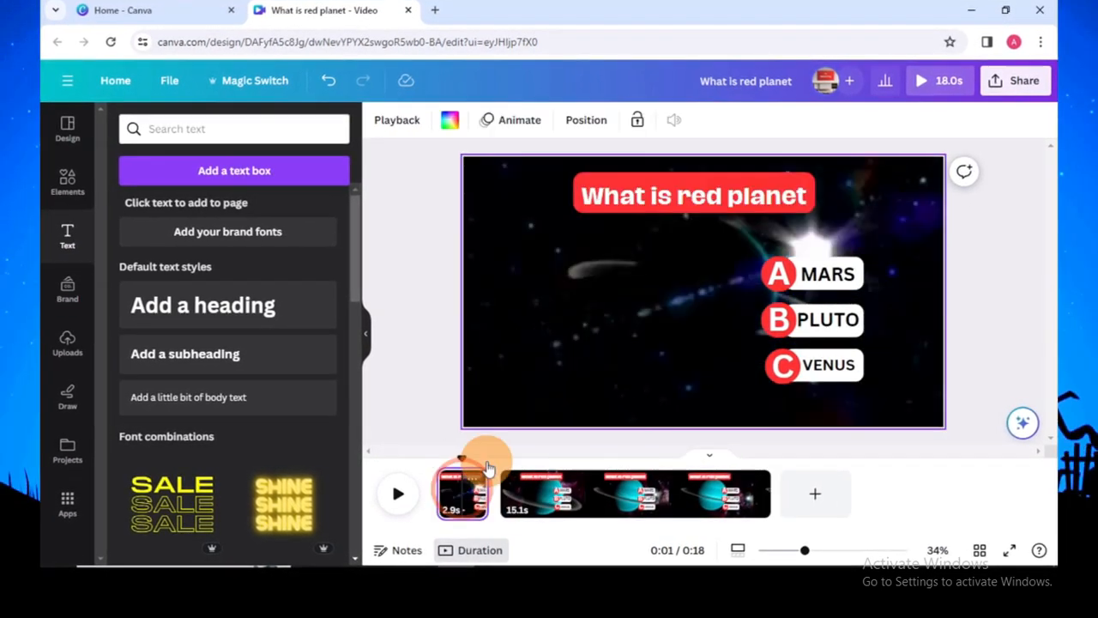
click(779, 319)
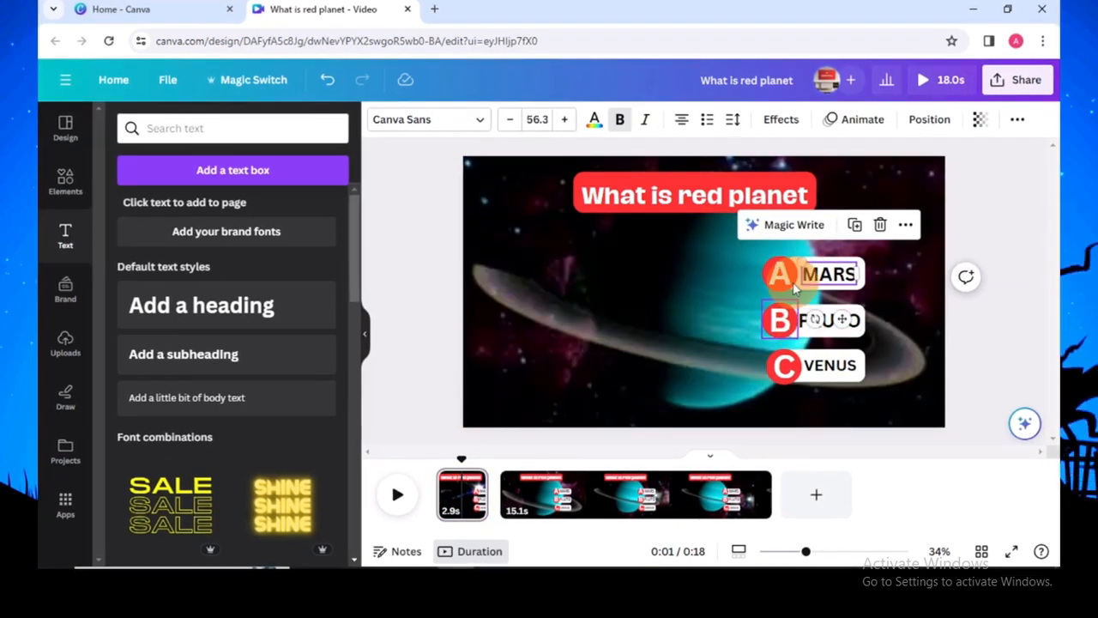
drag(735, 255, 923, 386)
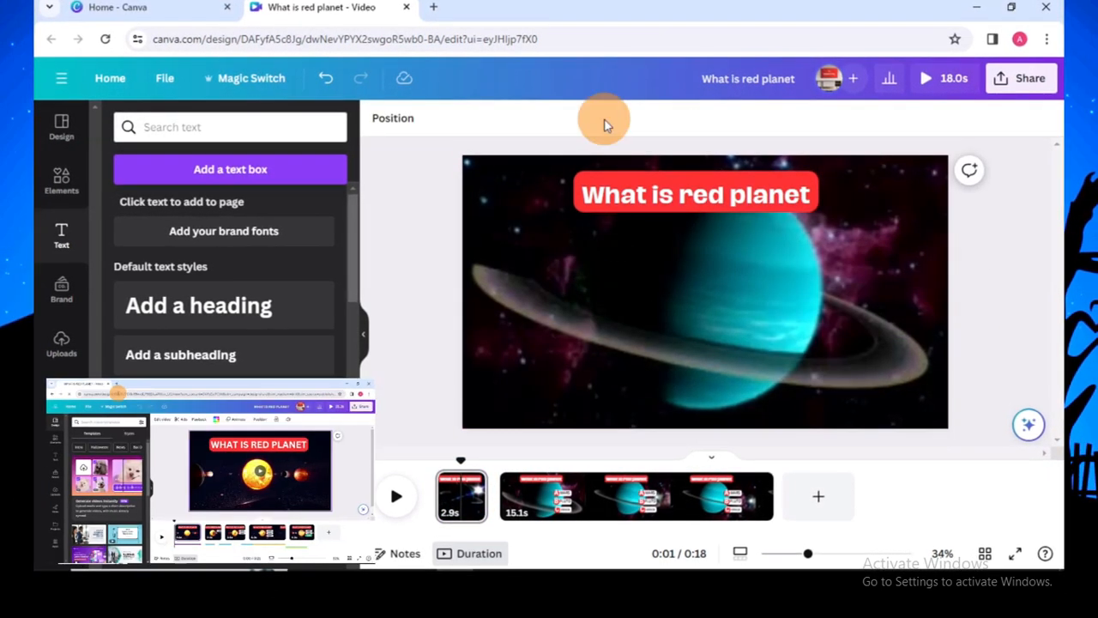
- Remove the Rise animation from the "What is red planet" title on the second page
click(694, 194)
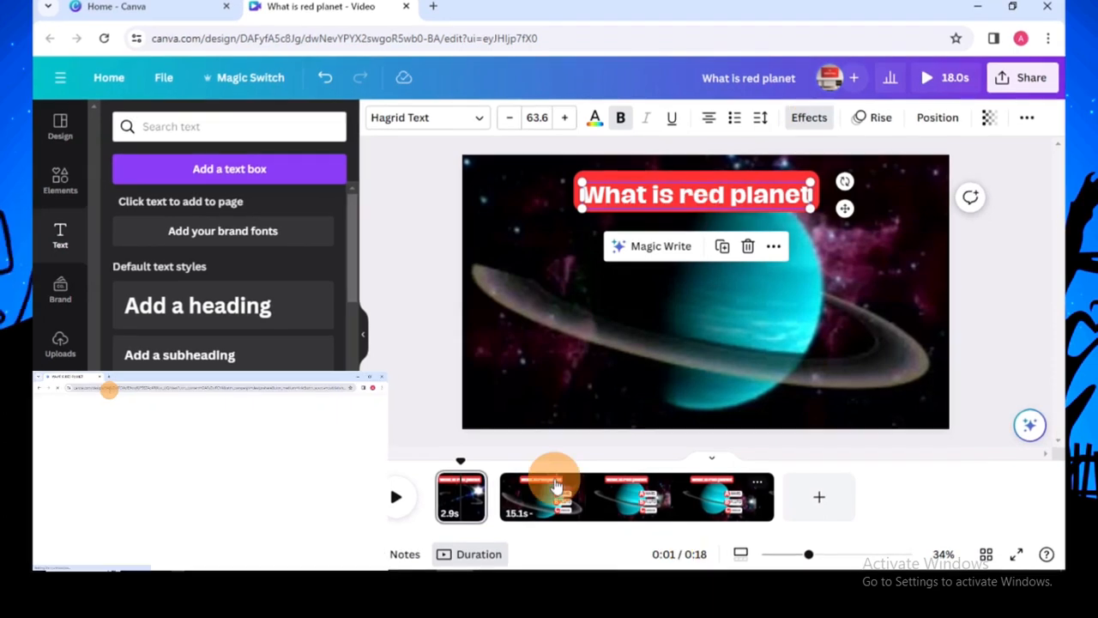
click(517, 460)
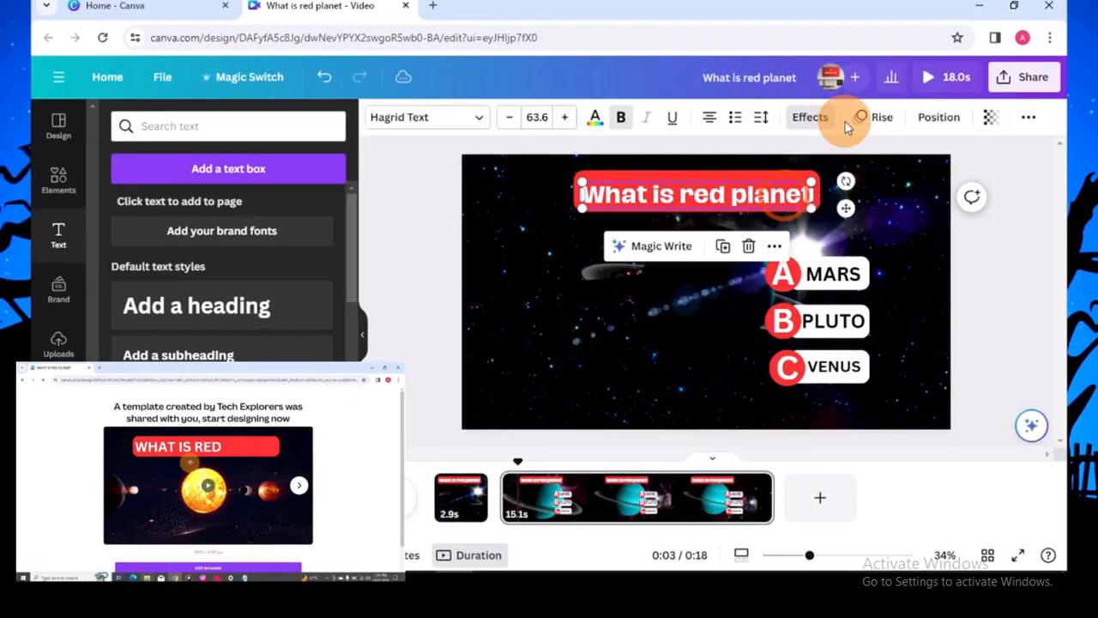
click(862, 117)
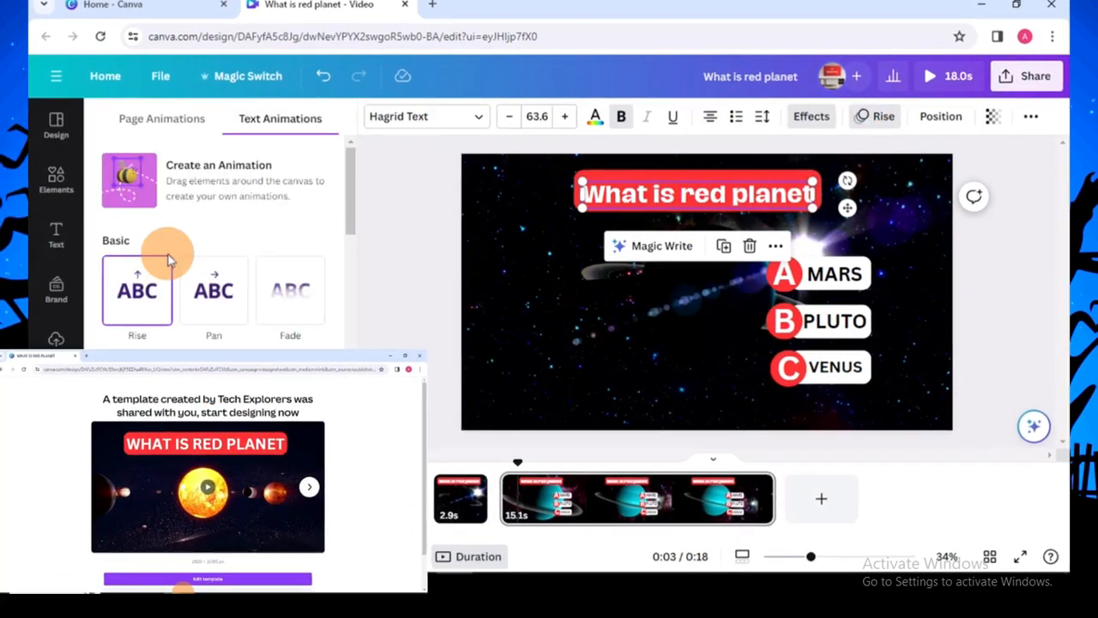
click(167, 264)
click(439, 226)
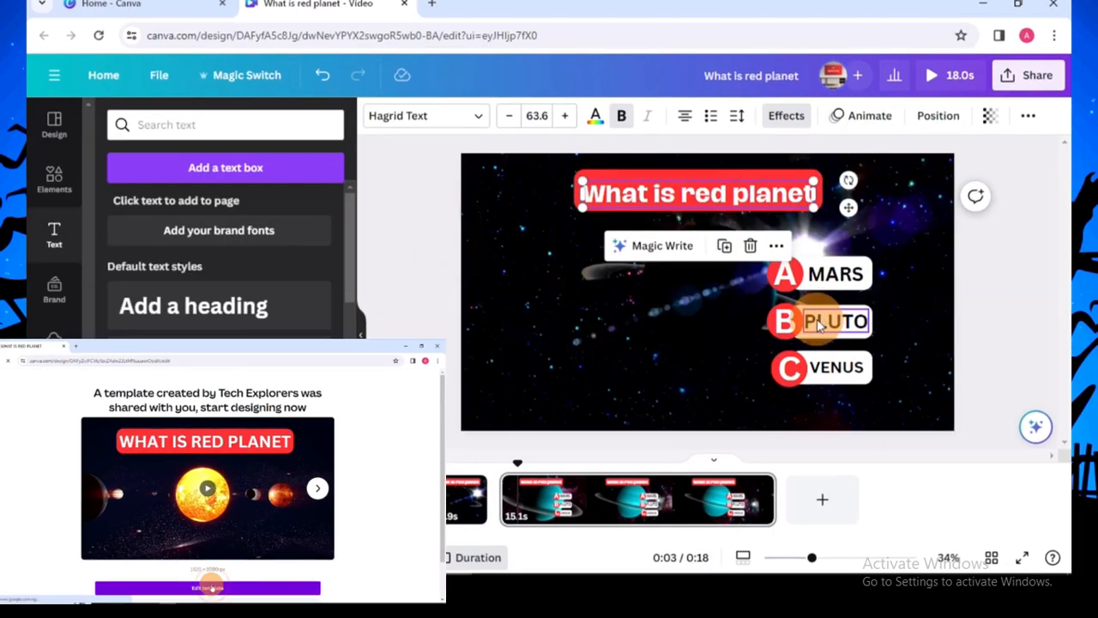
- Split the second page about 3 seconds in and delete the "PLUTO" and "VENUS" options with their badges from the third page
click(531, 466)
drag(571, 469, 553, 467)
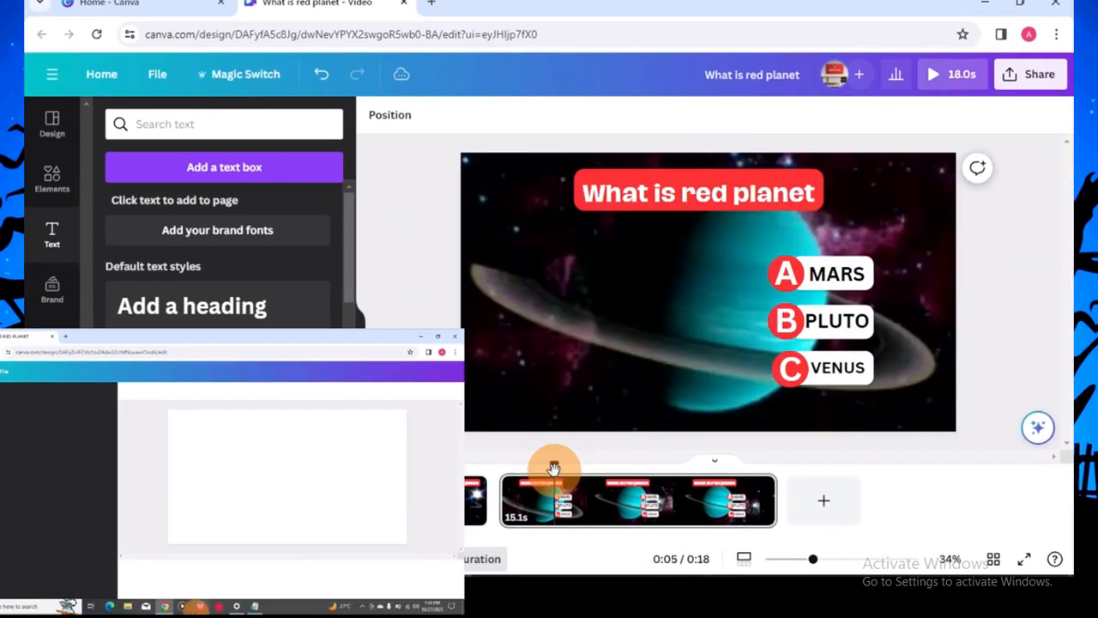
right_click(553, 467)
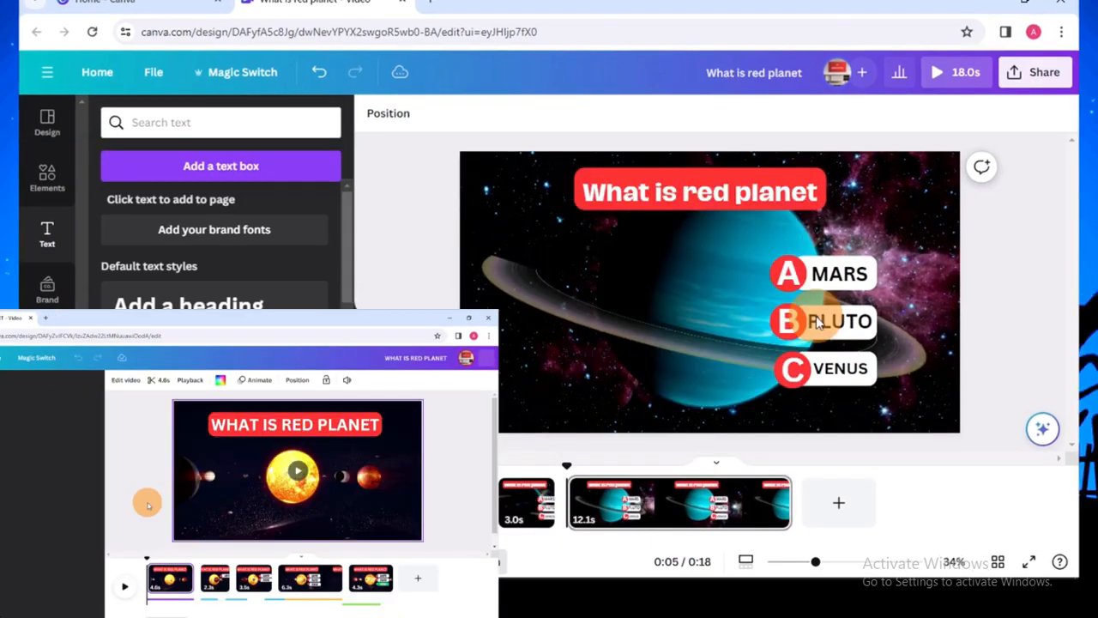
click(817, 320)
drag(738, 304, 939, 372)
key(Delete)
- Group the "A" badge with its white box and "MARS" text, and apply the Pan animation to the group
click(792, 275)
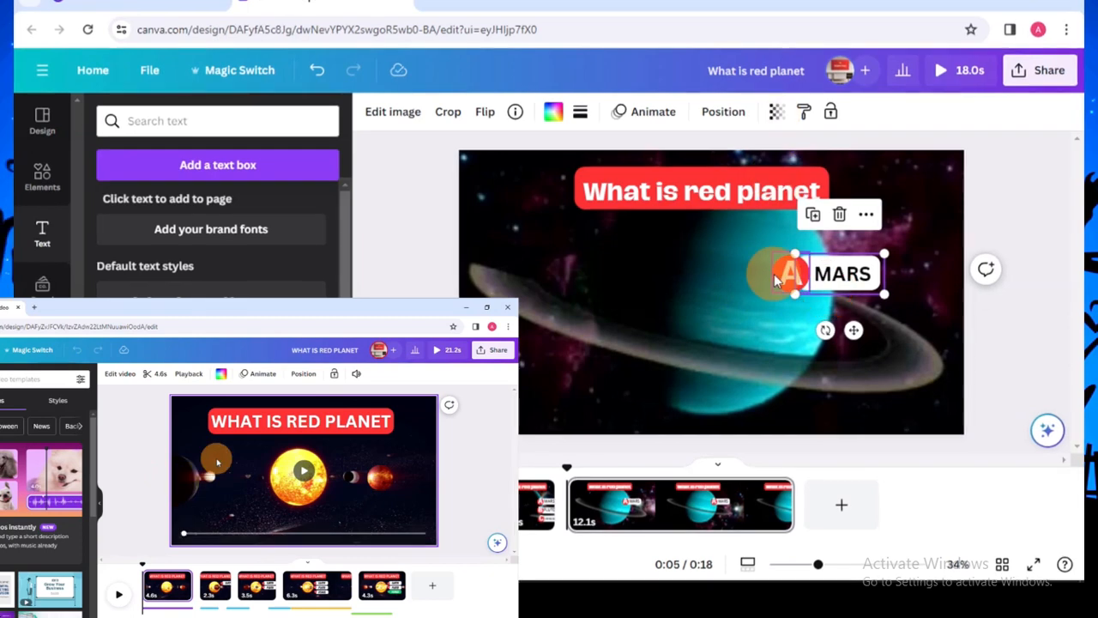
shift+click(790, 271)
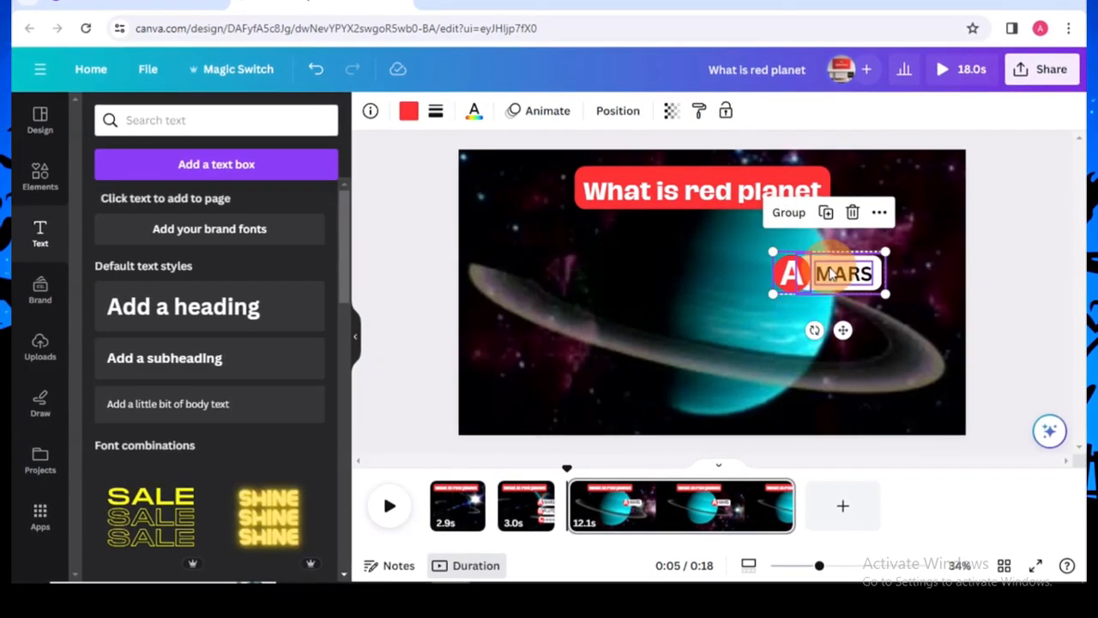
click(784, 215)
click(941, 110)
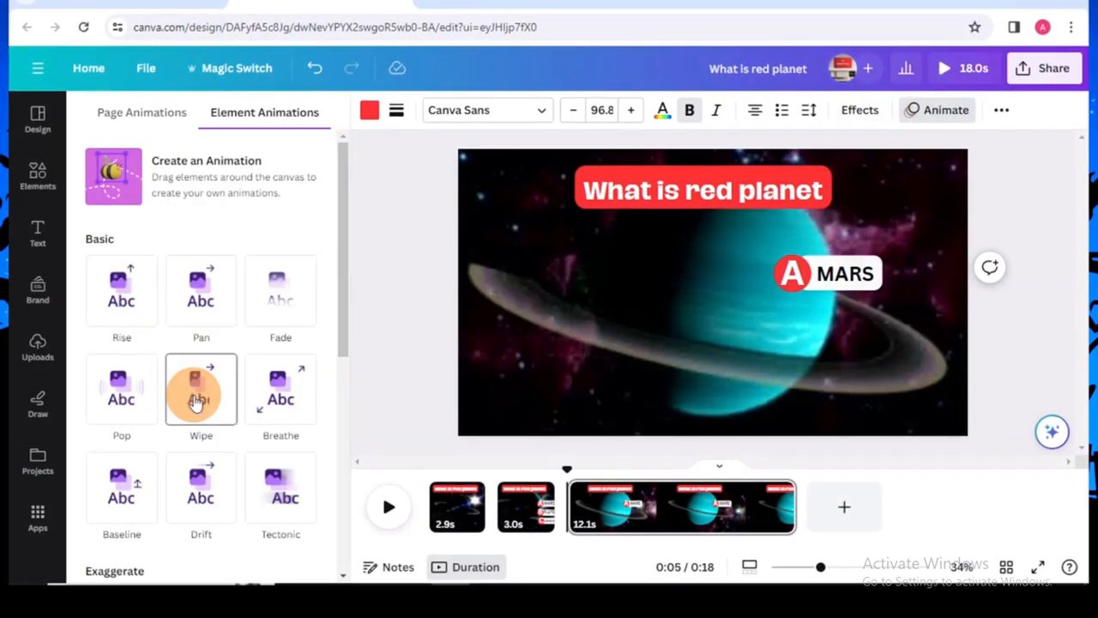
click(201, 283)
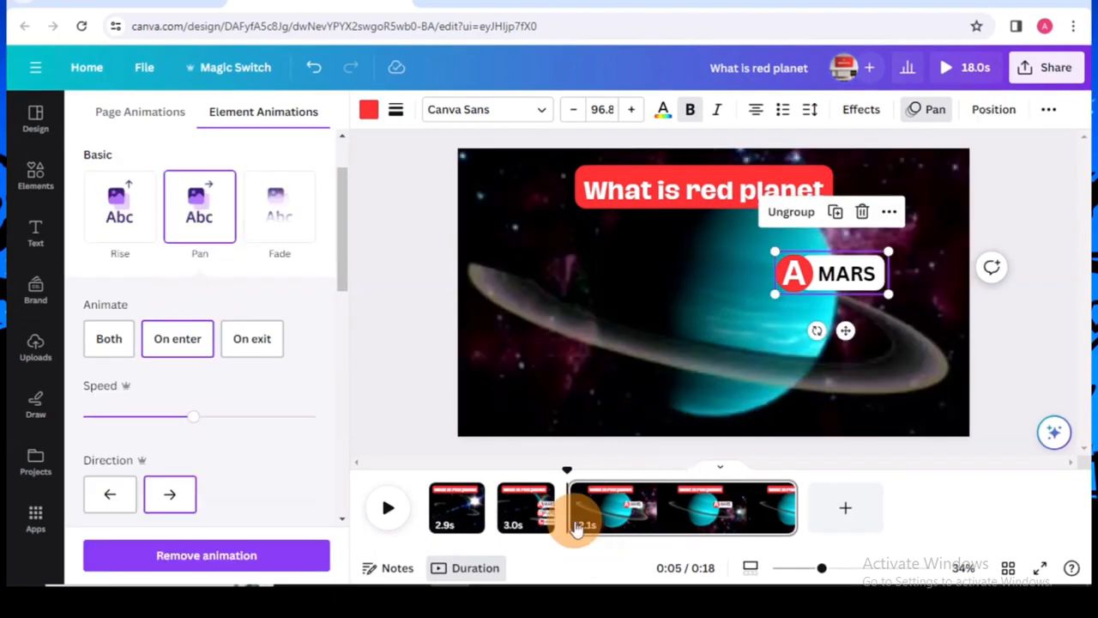
- Move the 3-second page with all three answer options to the end of the timeline
click(524, 493)
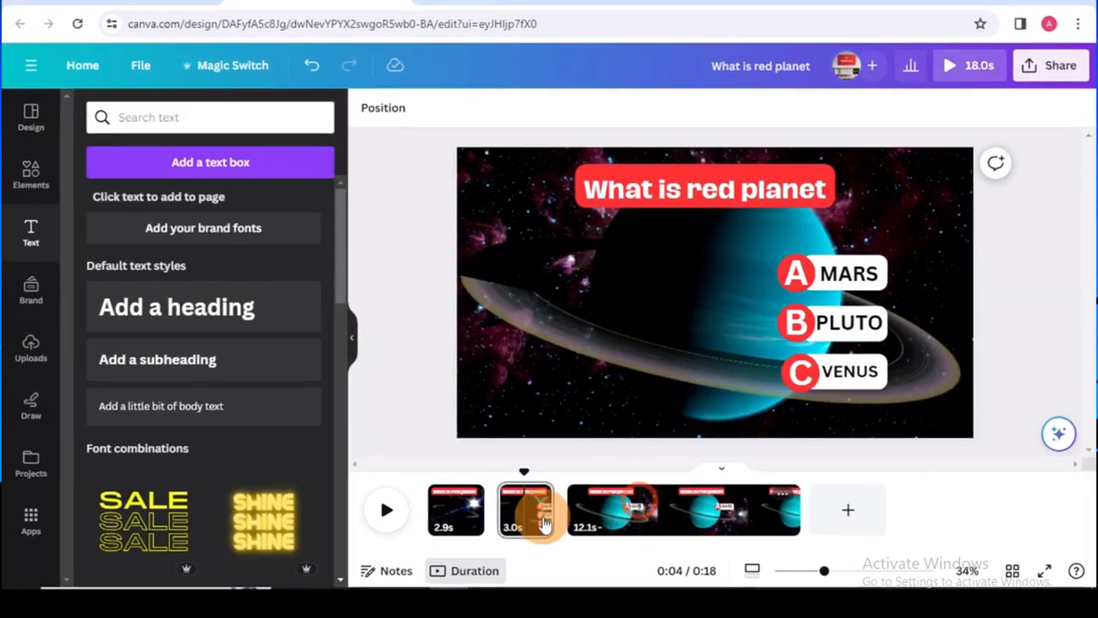
drag(544, 524, 485, 482)
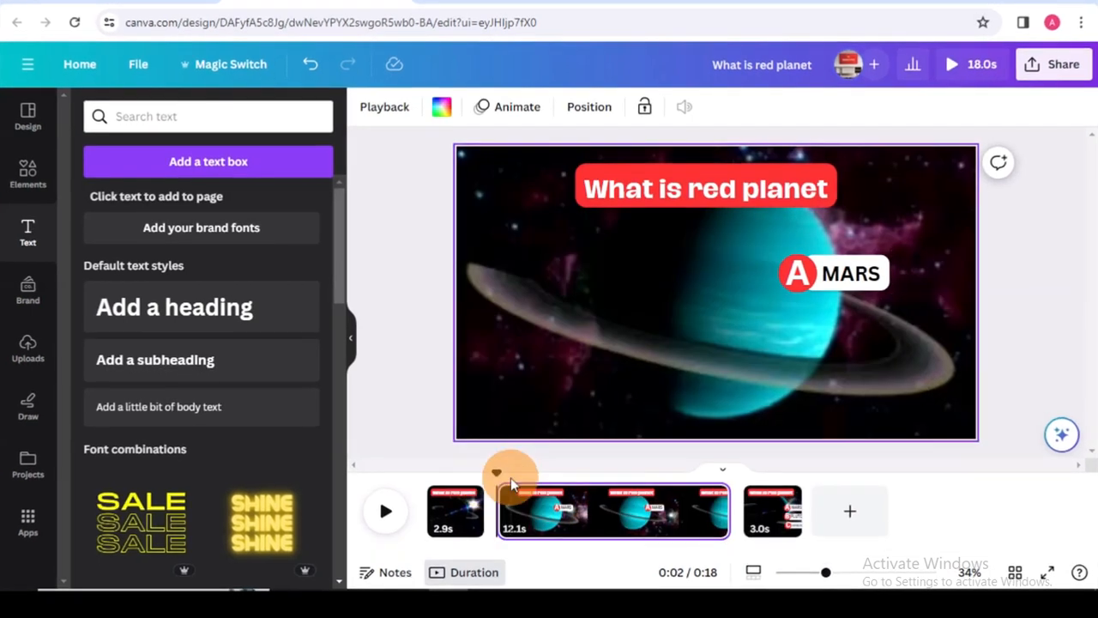
- Split the "MARS"-only page at about 1.9 seconds and delete its longer second part
click(568, 492)
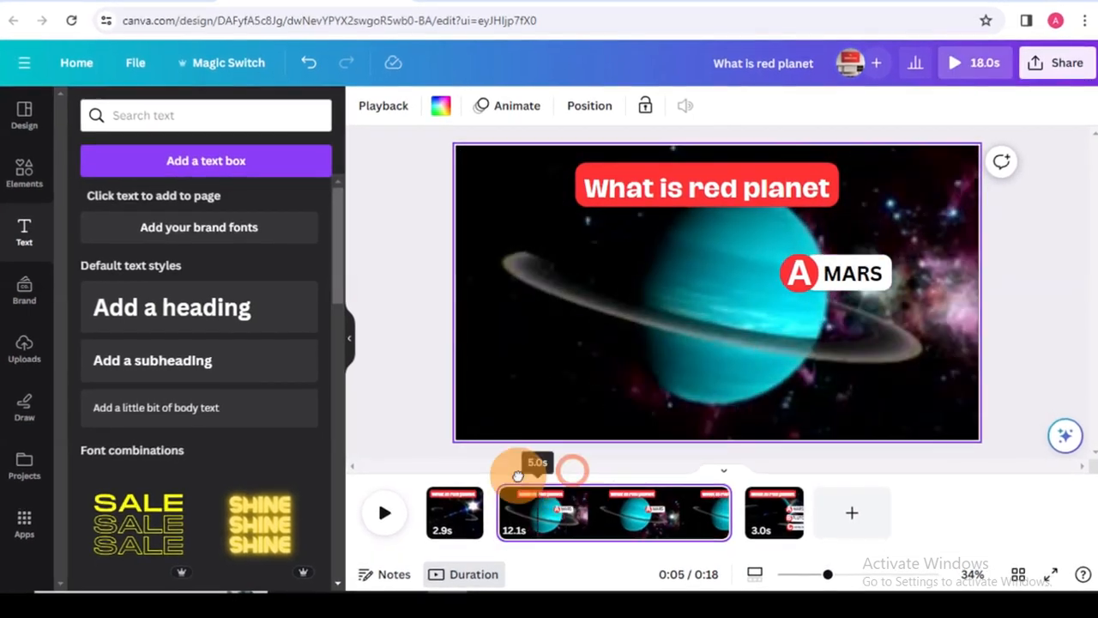
right_click(553, 500)
right_click(553, 500)
key(s)
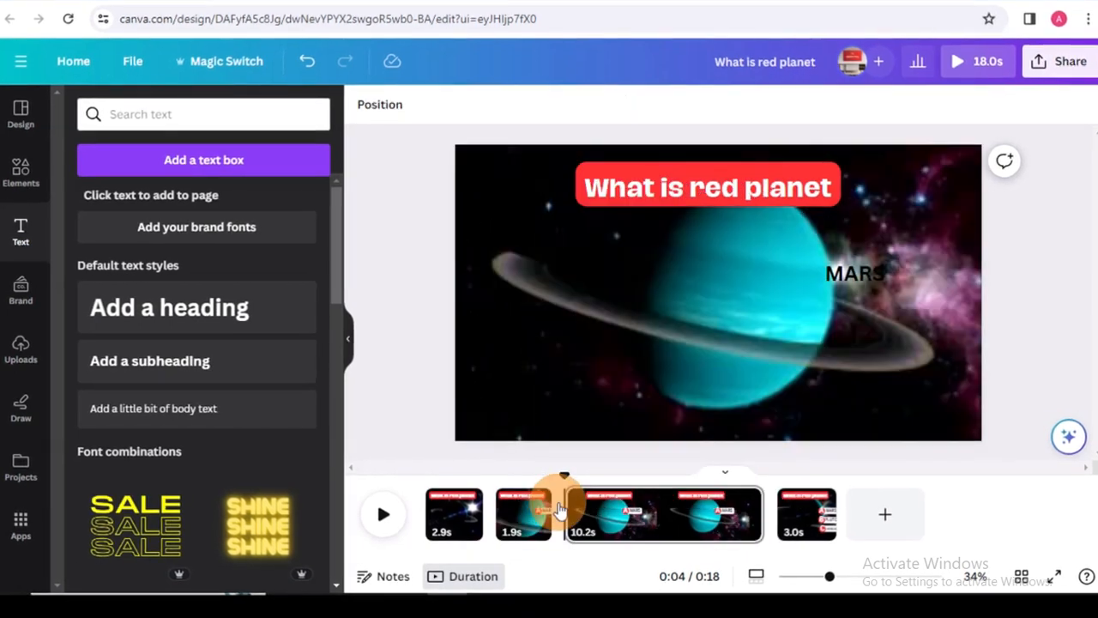
click(645, 525)
key(Delete)
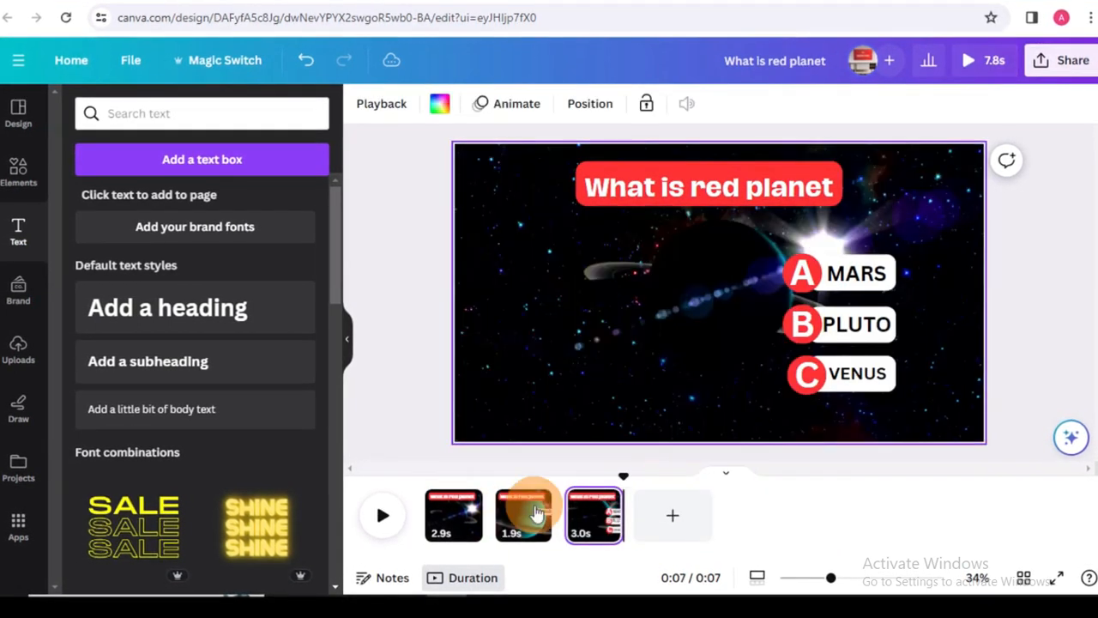
- Apply the Pan text animation to the "MARS" text on the second page
click(806, 186)
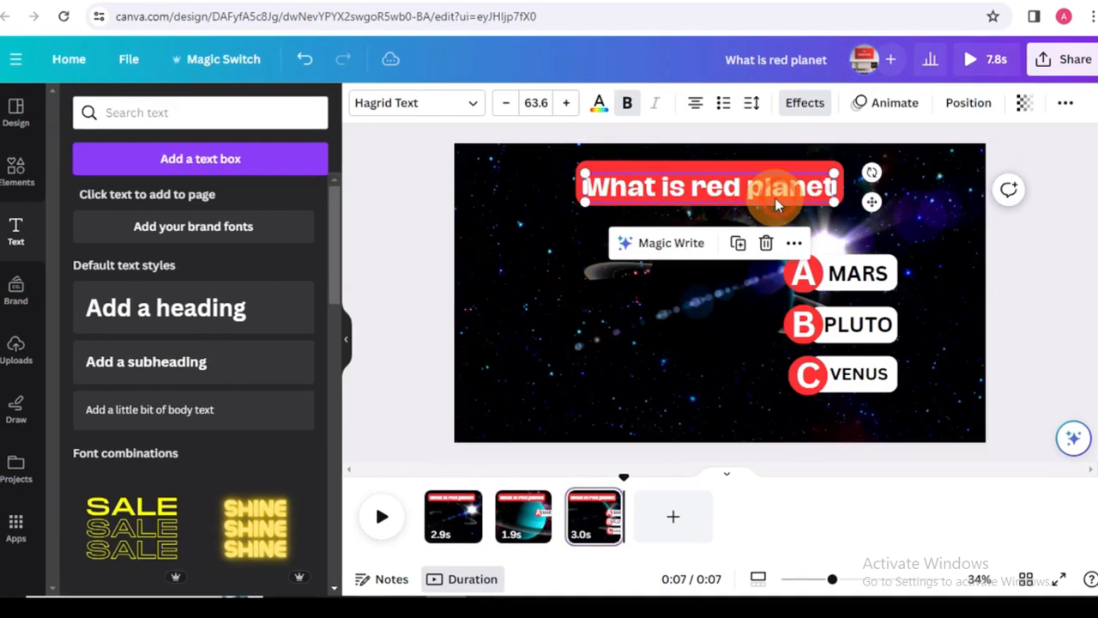
click(858, 273)
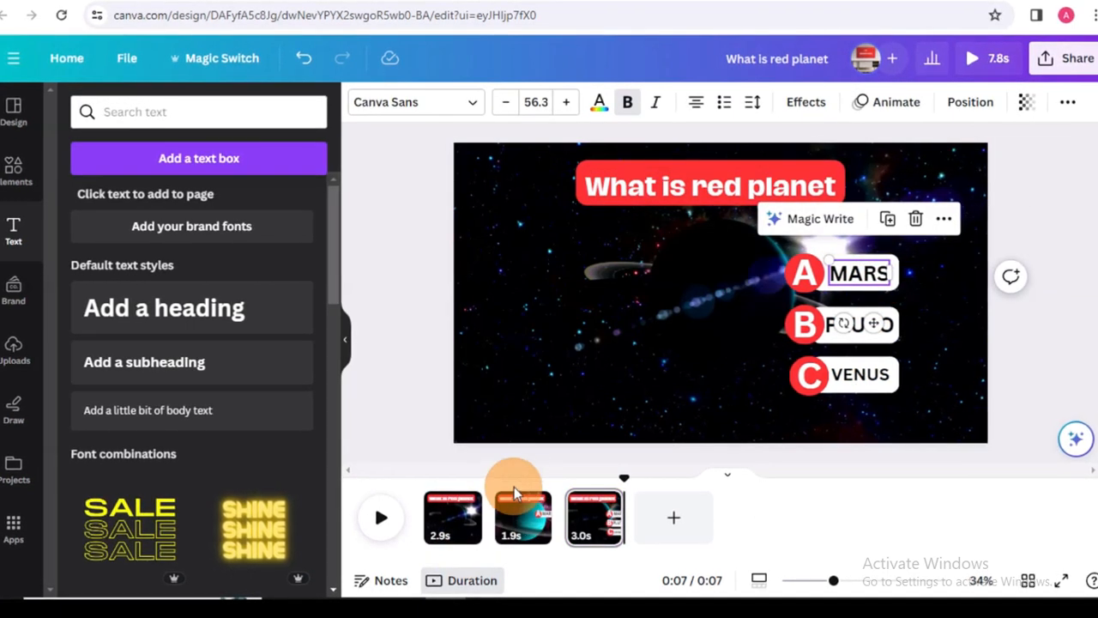
click(515, 519)
click(853, 271)
click(873, 103)
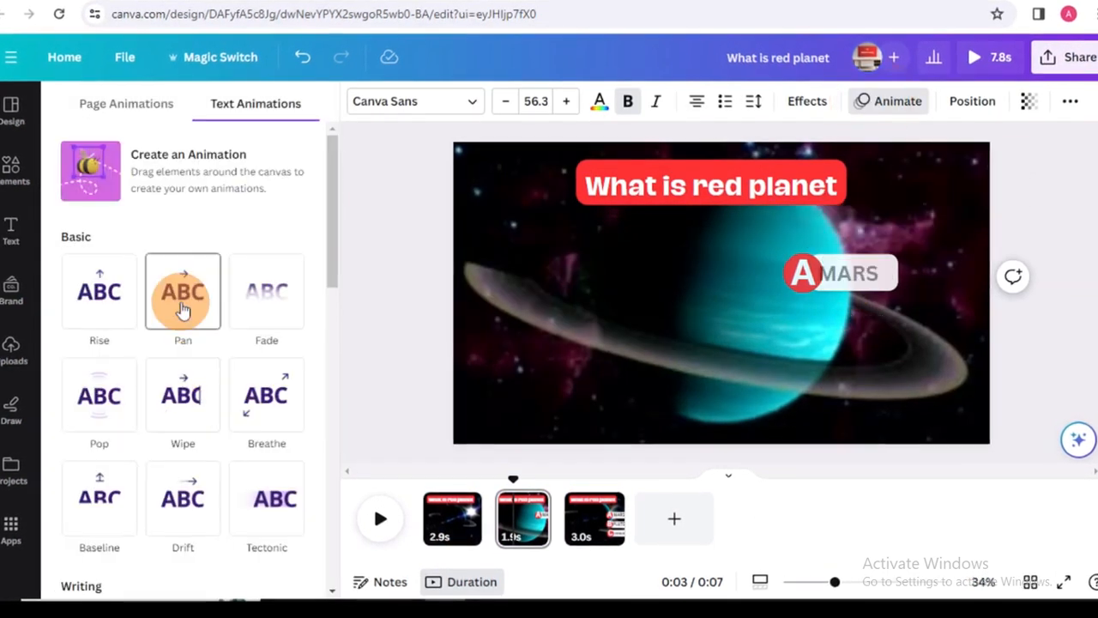
click(179, 295)
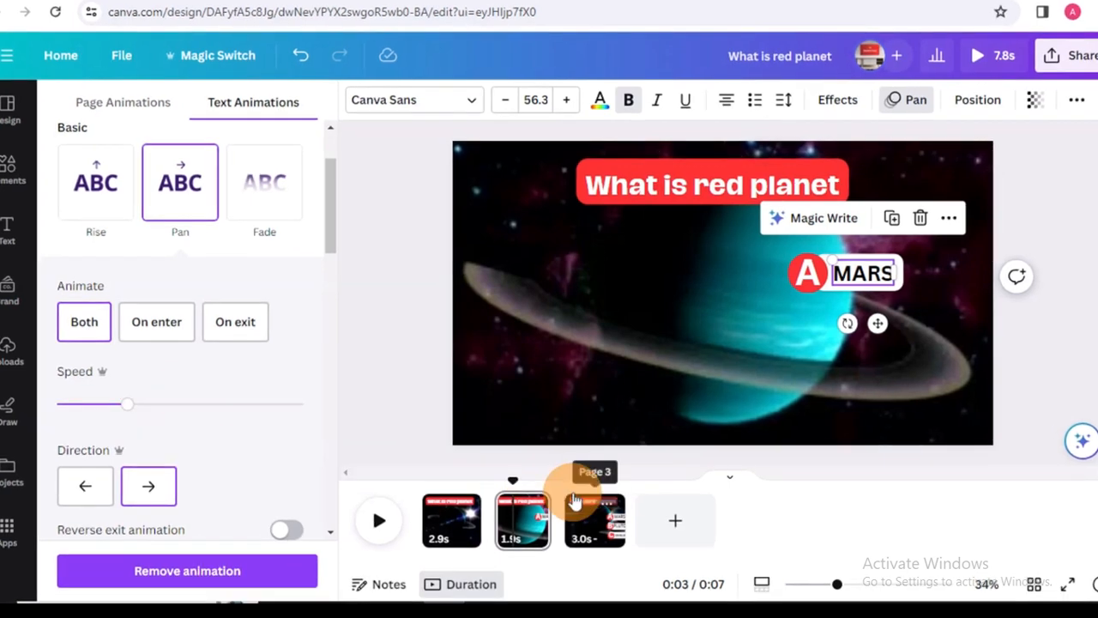
- Group the "B" badge with its white box and "PLUTO" text on the third page
click(595, 519)
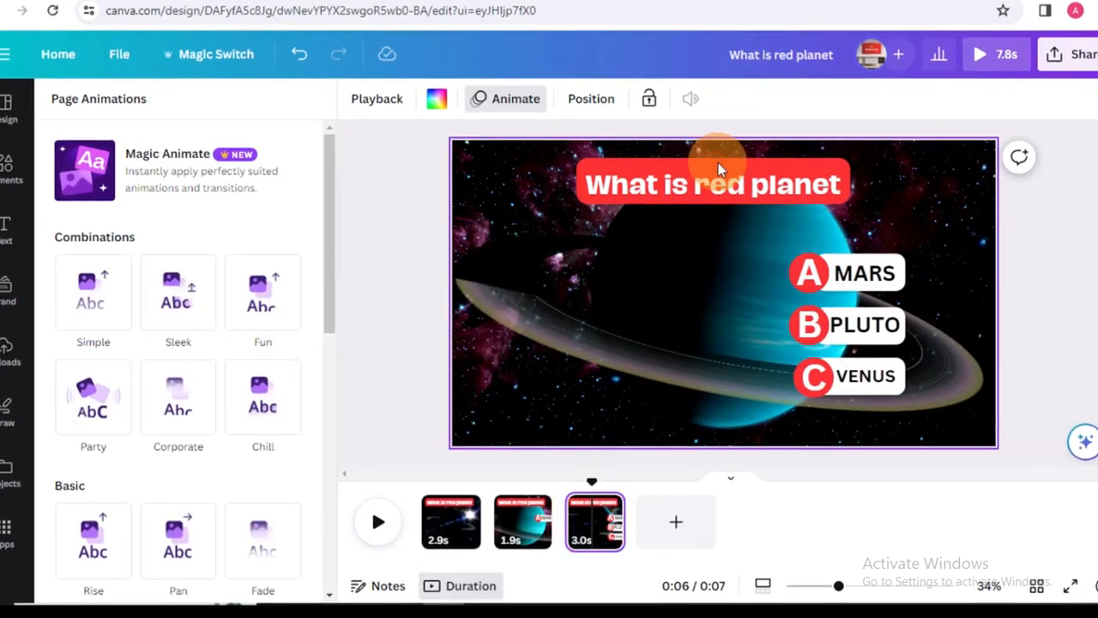
click(718, 165)
click(868, 288)
click(832, 334)
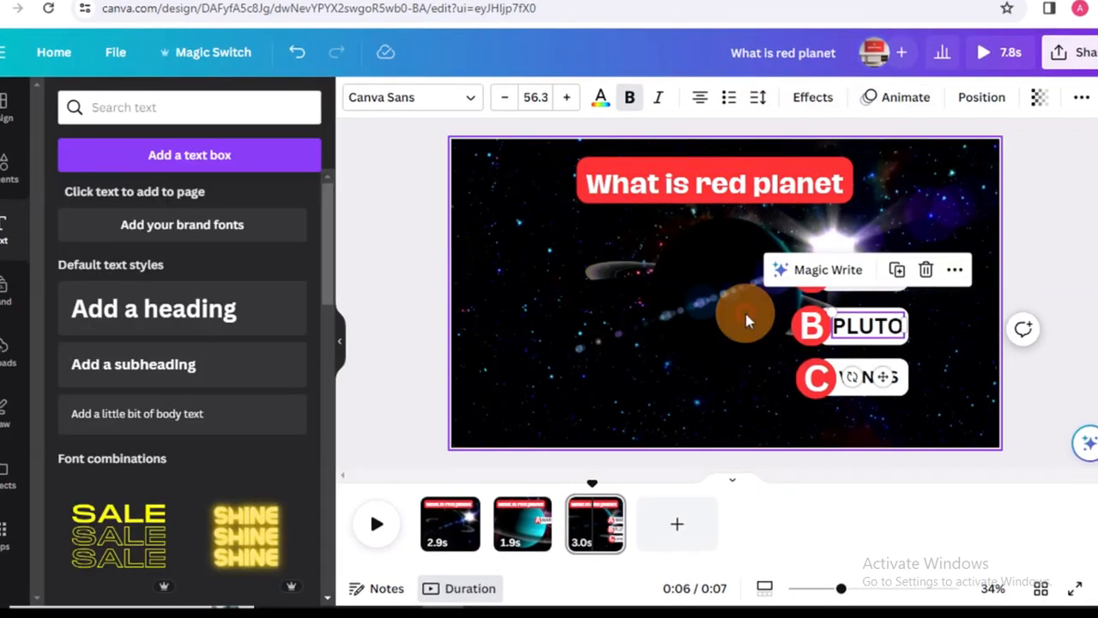
click(754, 319)
click(860, 271)
drag(787, 298, 916, 324)
click(701, 301)
click(883, 252)
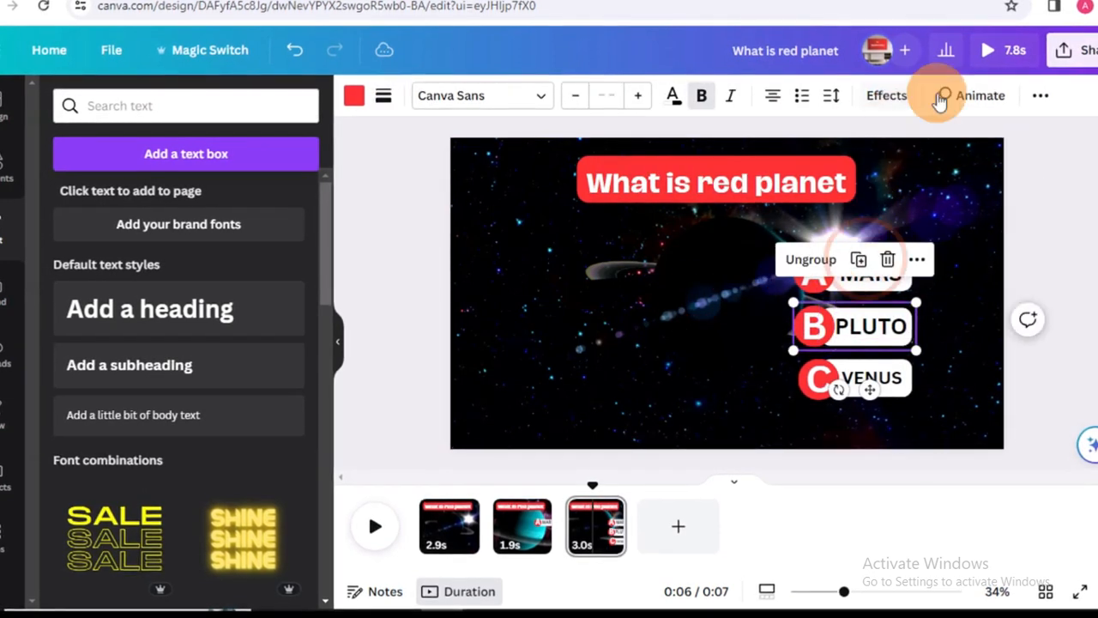
- Apply the Pan animation on enter to the grouped "B" PLUTO answer on the third page and duplicate that page
click(940, 93)
click(172, 295)
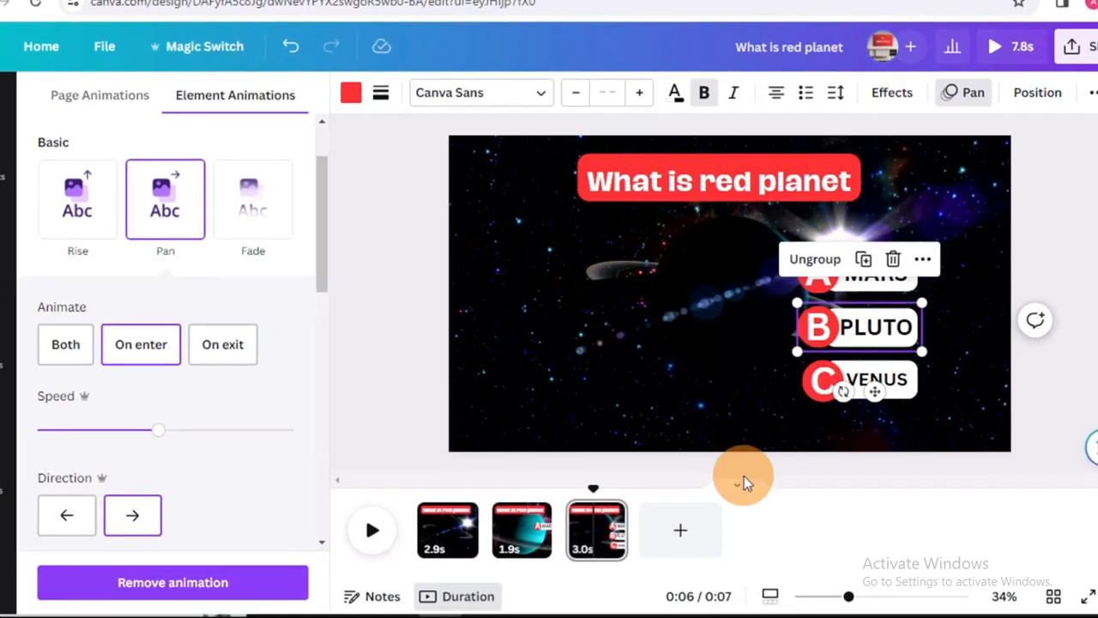
right_click(609, 489)
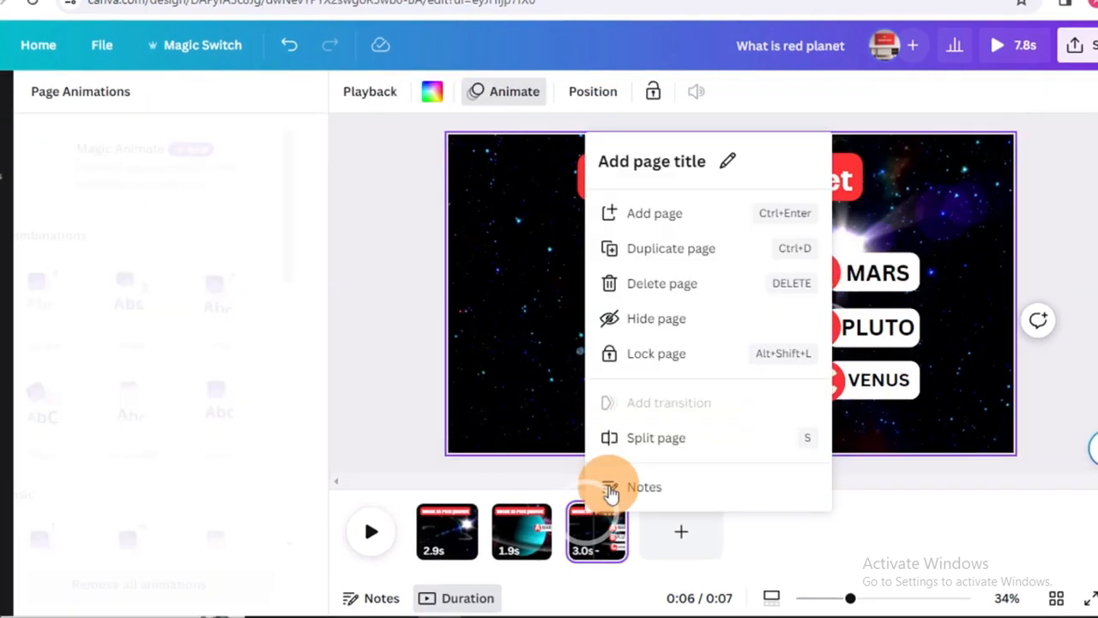
click(643, 439)
- On the duplicated page, remove the PLUTO group's animation and apply Pan at a reduced speed to the "C" badge, box and VENUS text
click(967, 91)
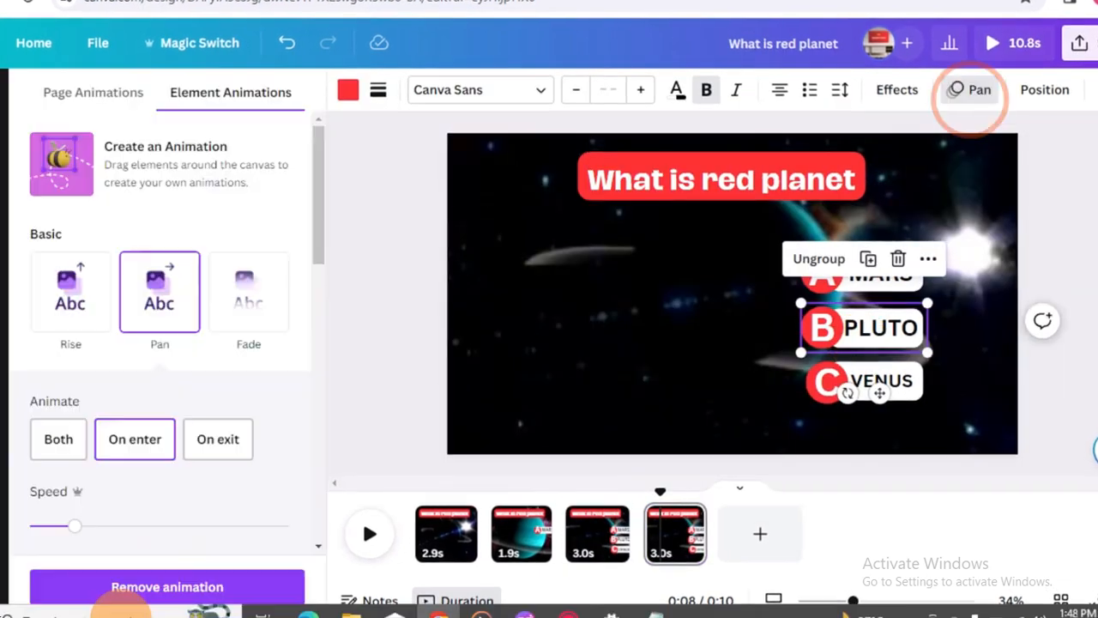
click(172, 584)
click(755, 352)
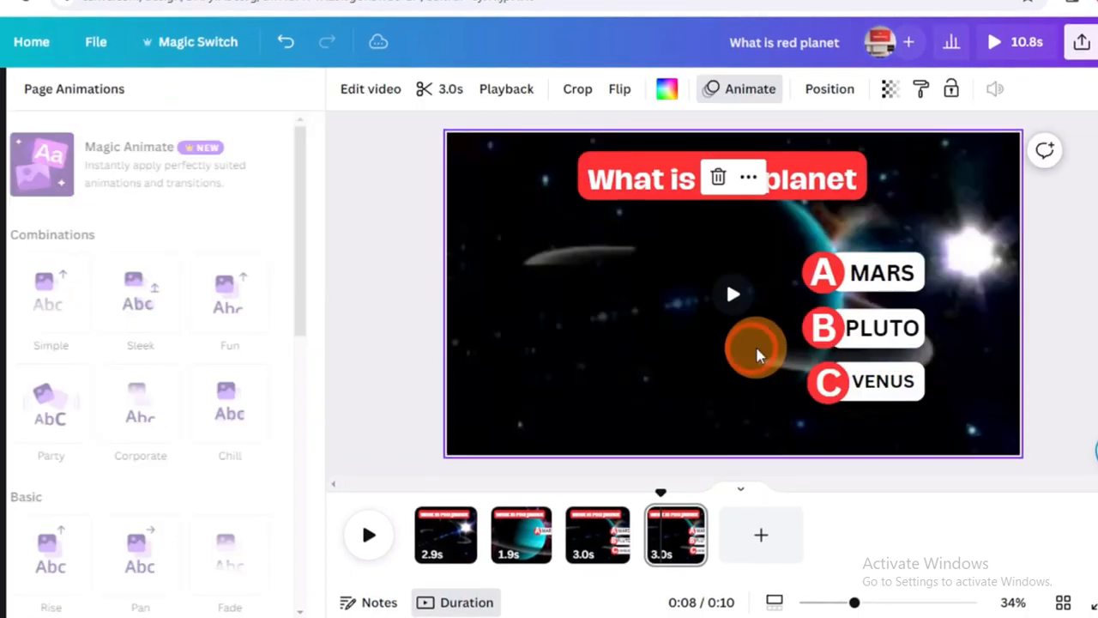
click(926, 396)
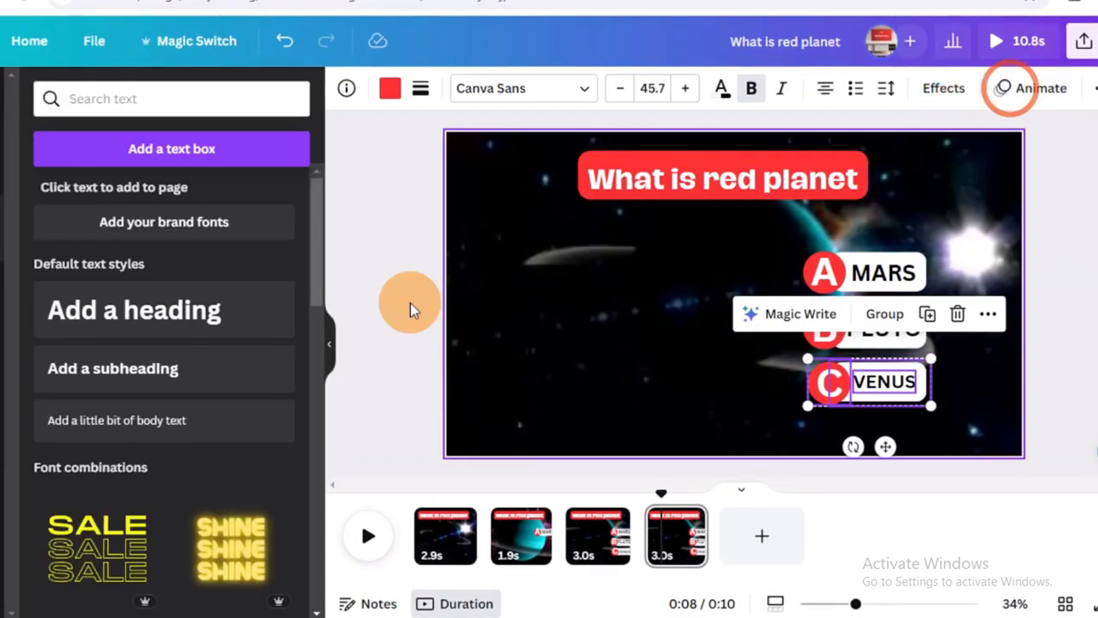
click(1036, 87)
click(165, 317)
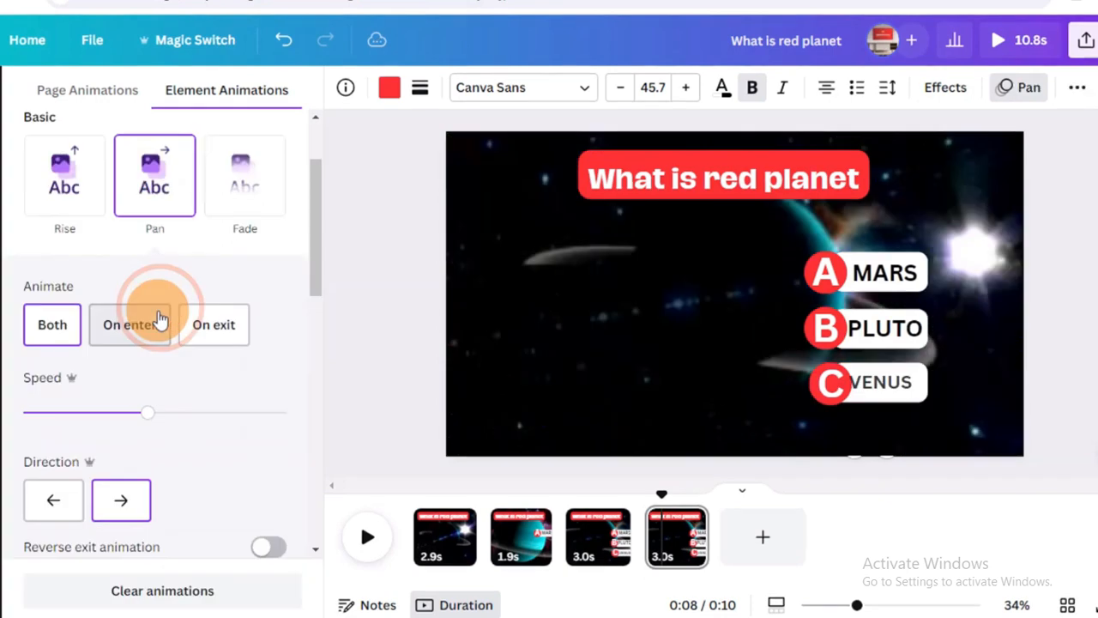
drag(147, 413, 72, 413)
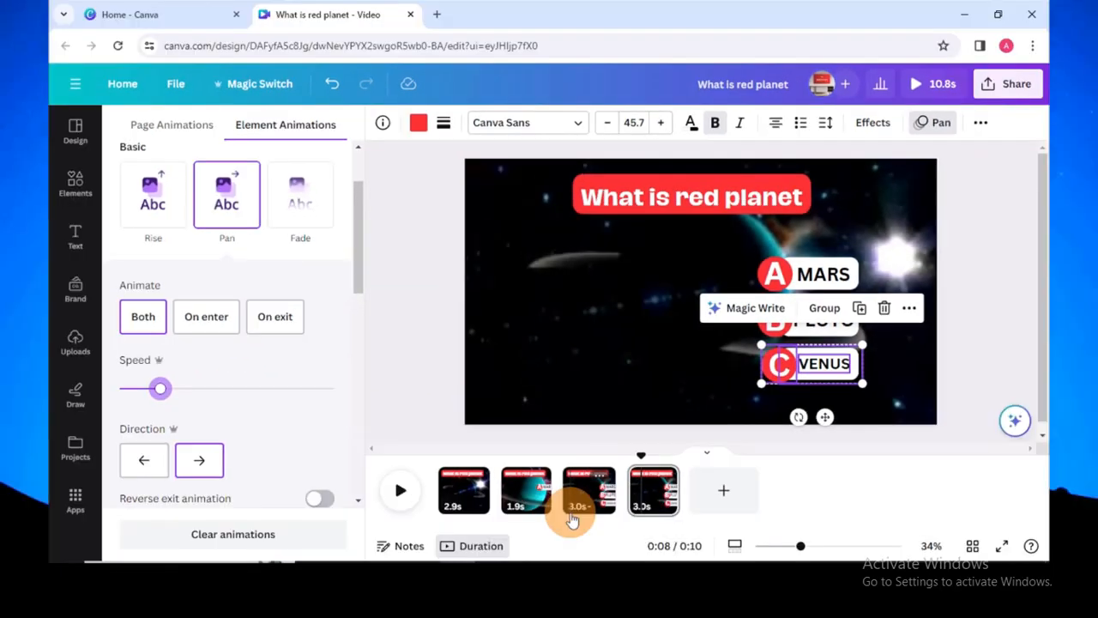
- Play the four-page video to preview the answer animations
click(445, 348)
click(403, 494)
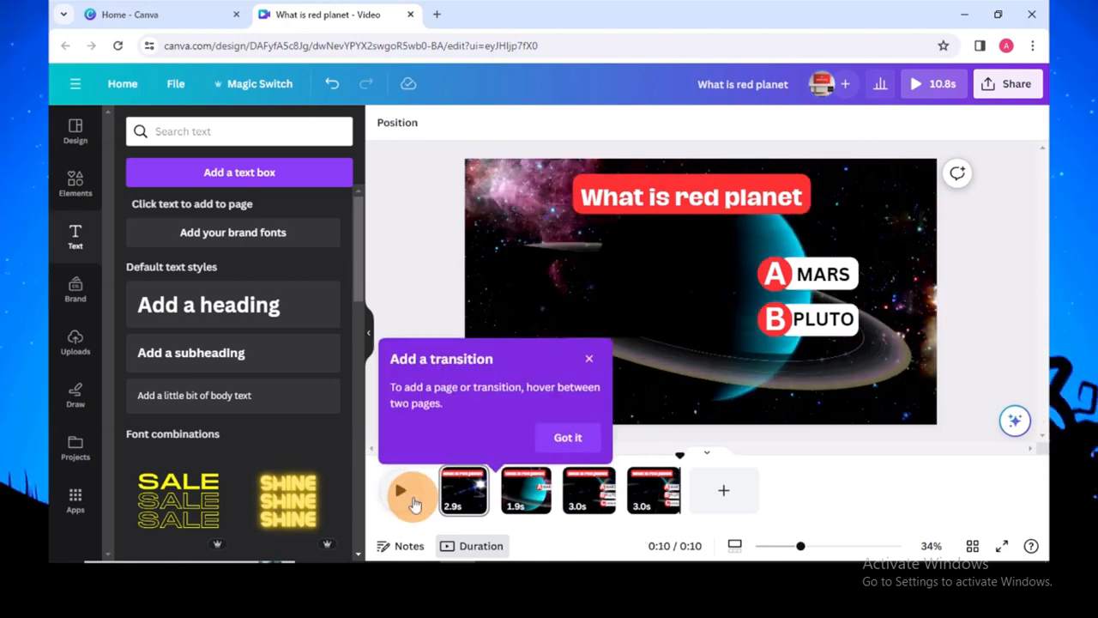
click(414, 504)
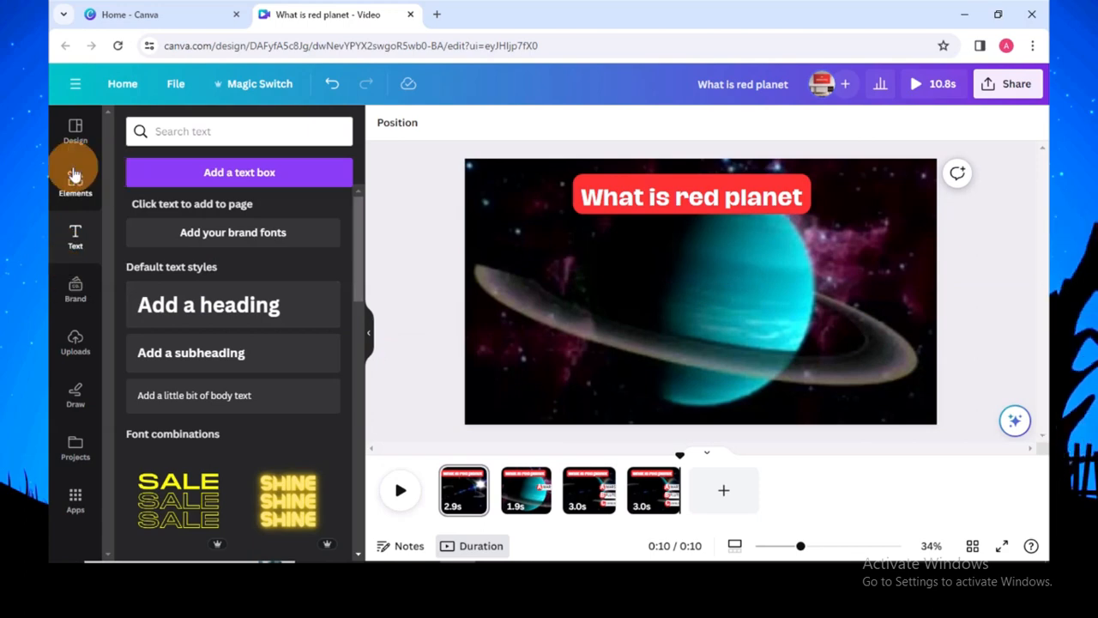
- Search the elements for "its a number game audio" and browse the audio results
click(75, 184)
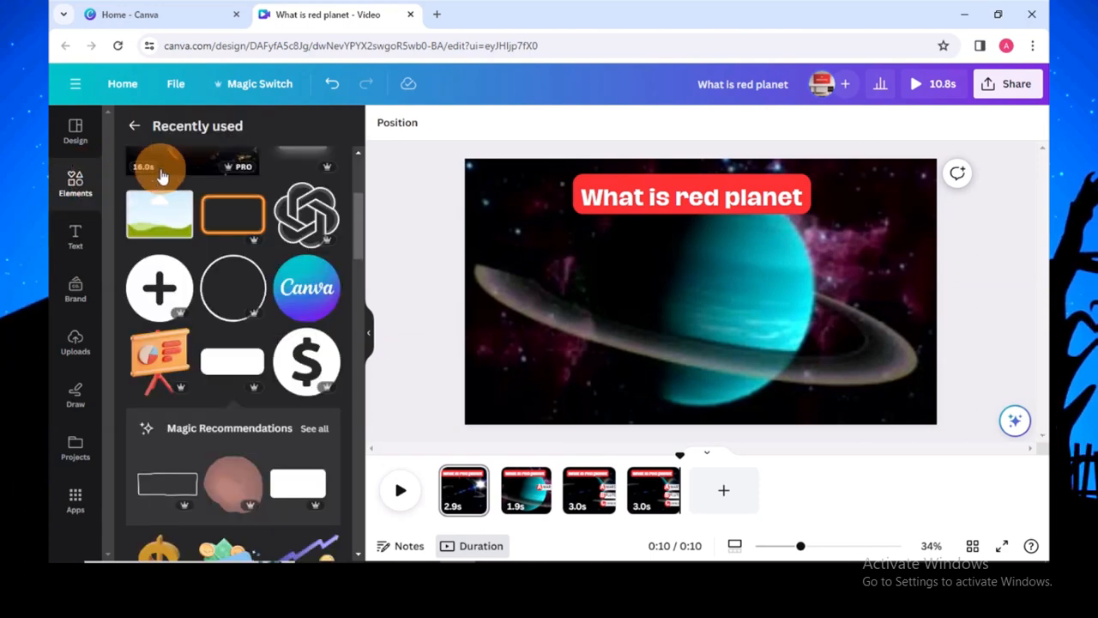
click(137, 127)
click(210, 130)
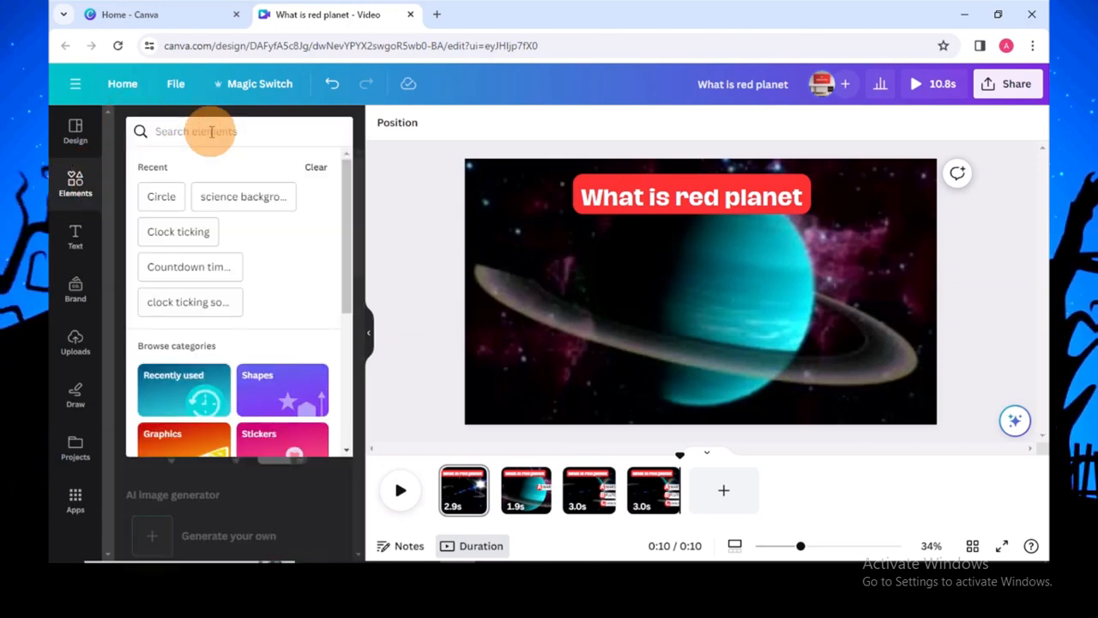
text(ITS)
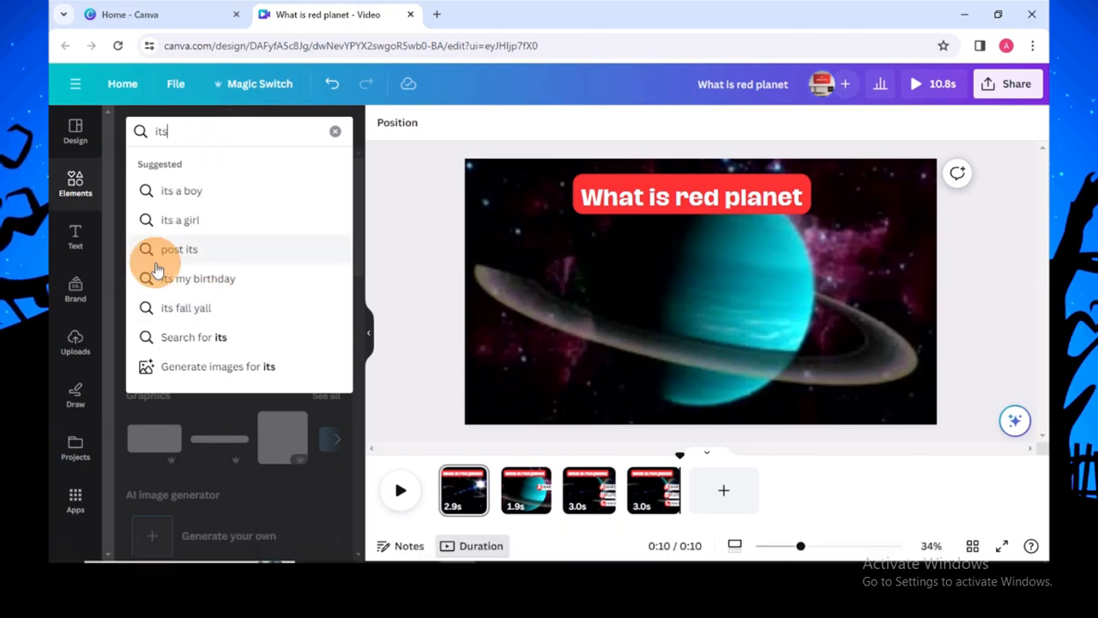
text( a number)
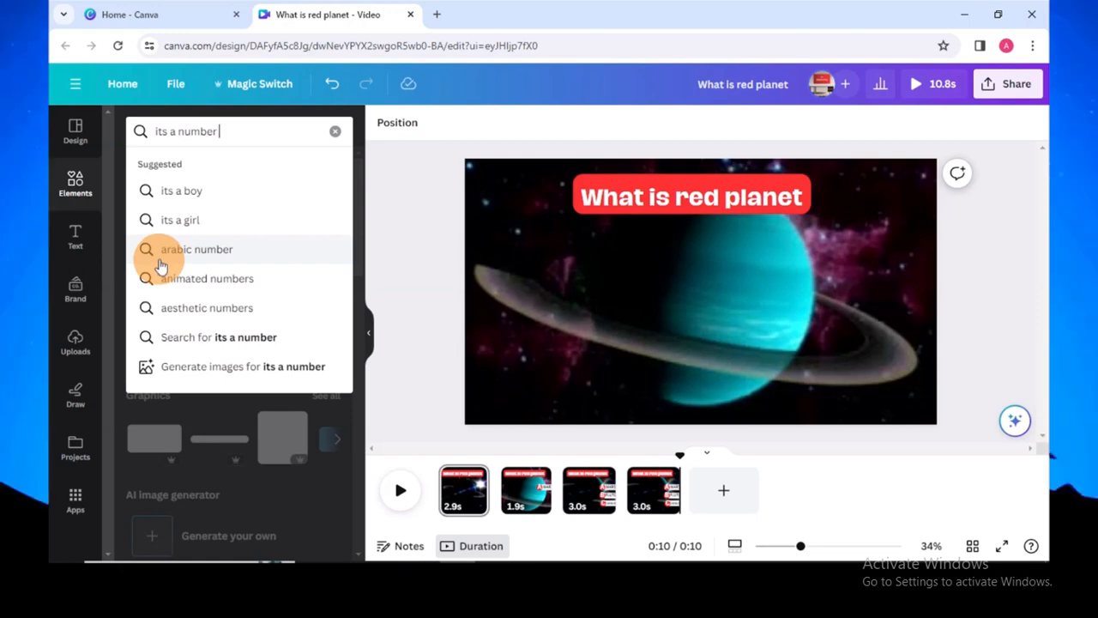
text( game audio)
key(Return)
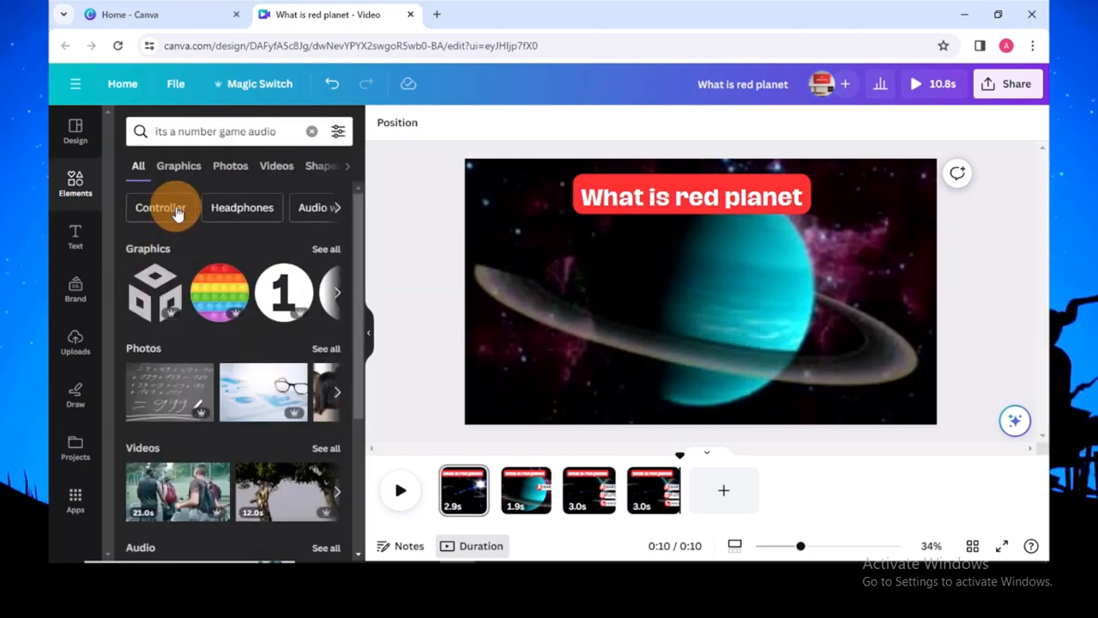
click(347, 165)
click(287, 169)
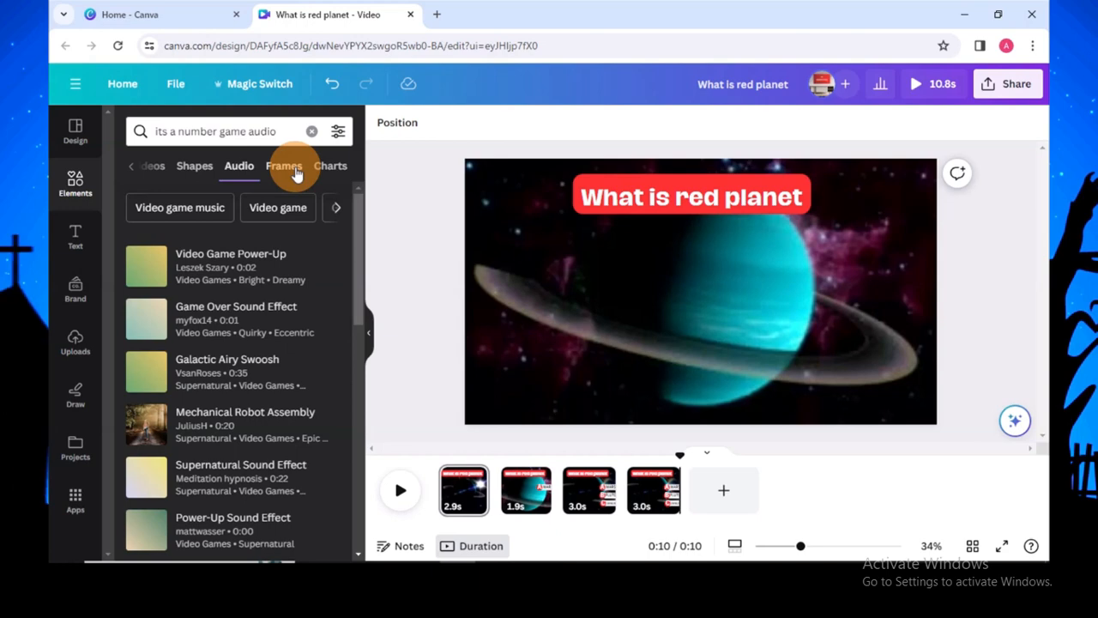
scroll(163, 296, down, 3)
scroll(179, 306, down, 1)
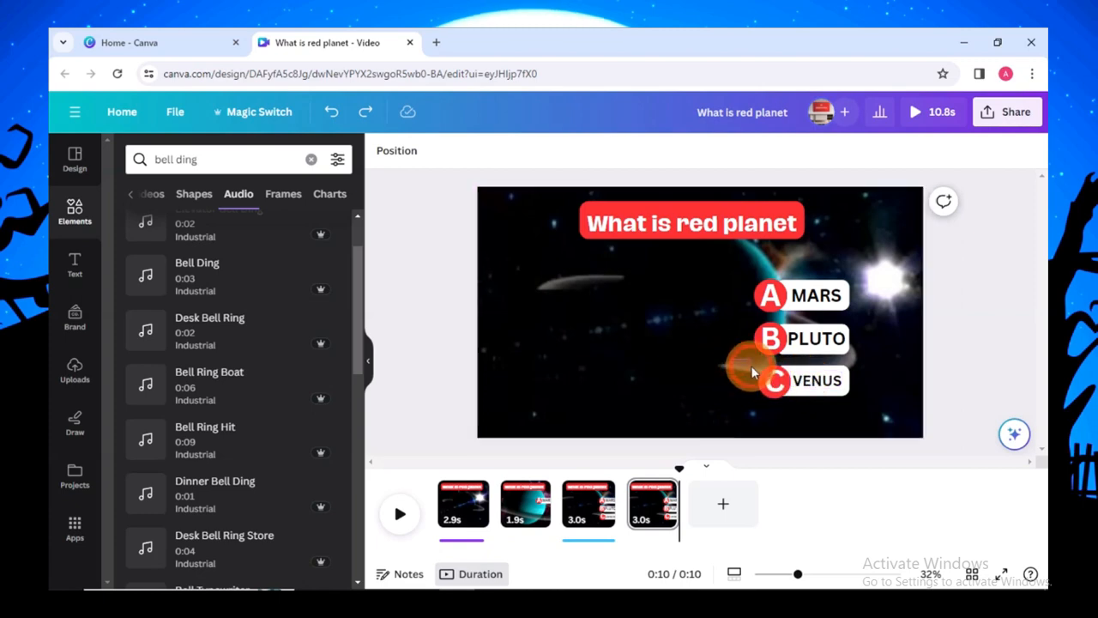
- Recolor the white box behind the VENUS text on the last page to green
click(846, 394)
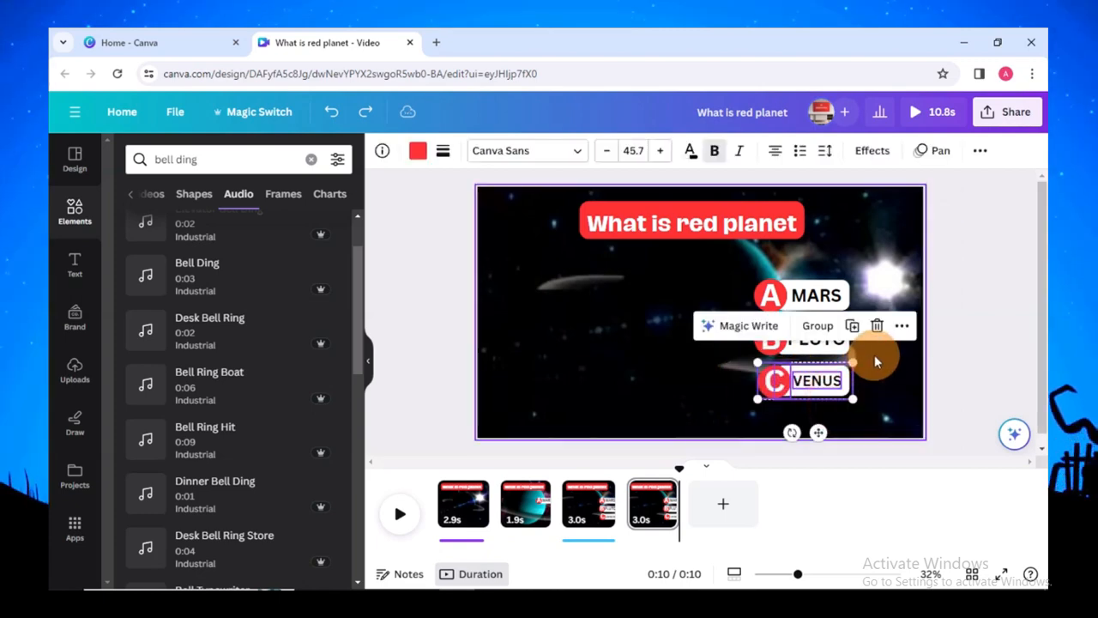
click(693, 299)
click(818, 391)
click(551, 151)
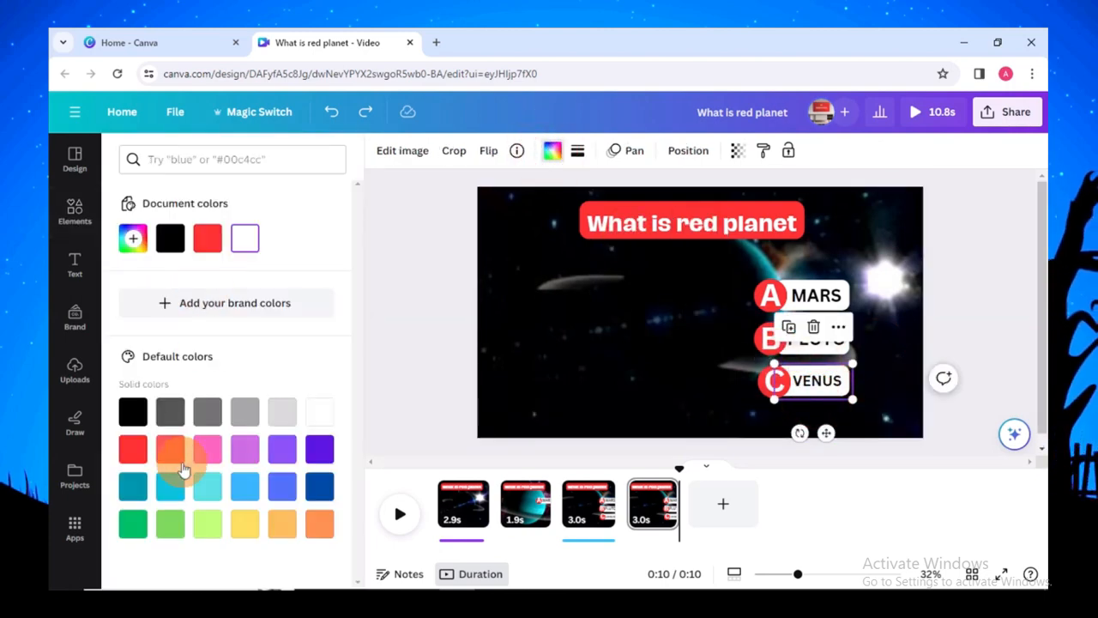
click(133, 524)
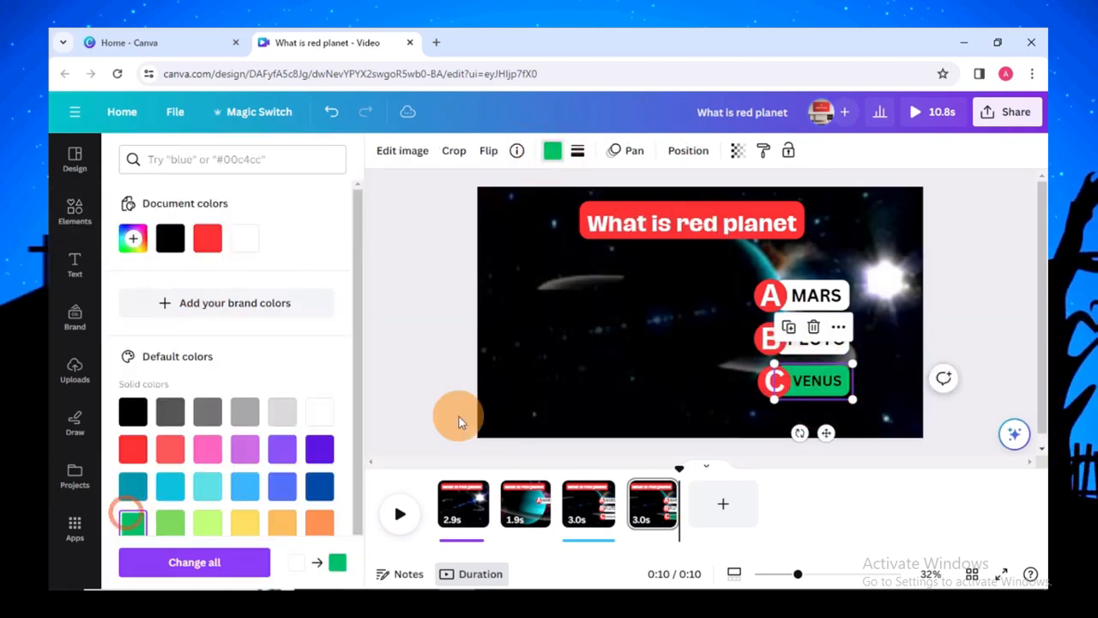
- Recolor the red circle behind the letter "C" on the last page to the same green as the VENUS box
click(759, 393)
click(750, 326)
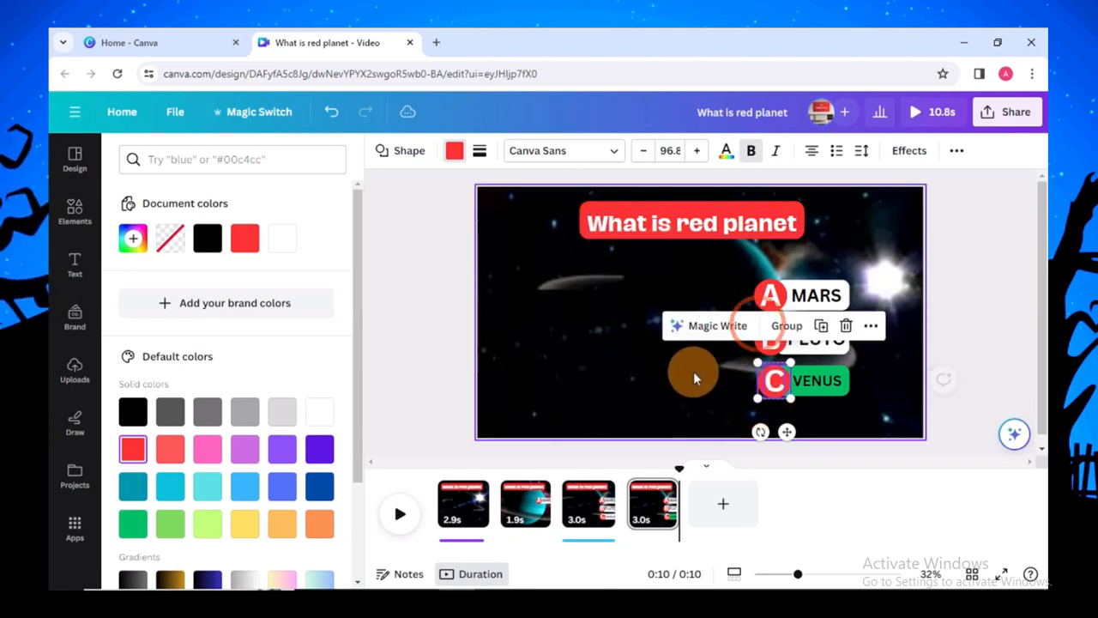
click(693, 377)
click(755, 381)
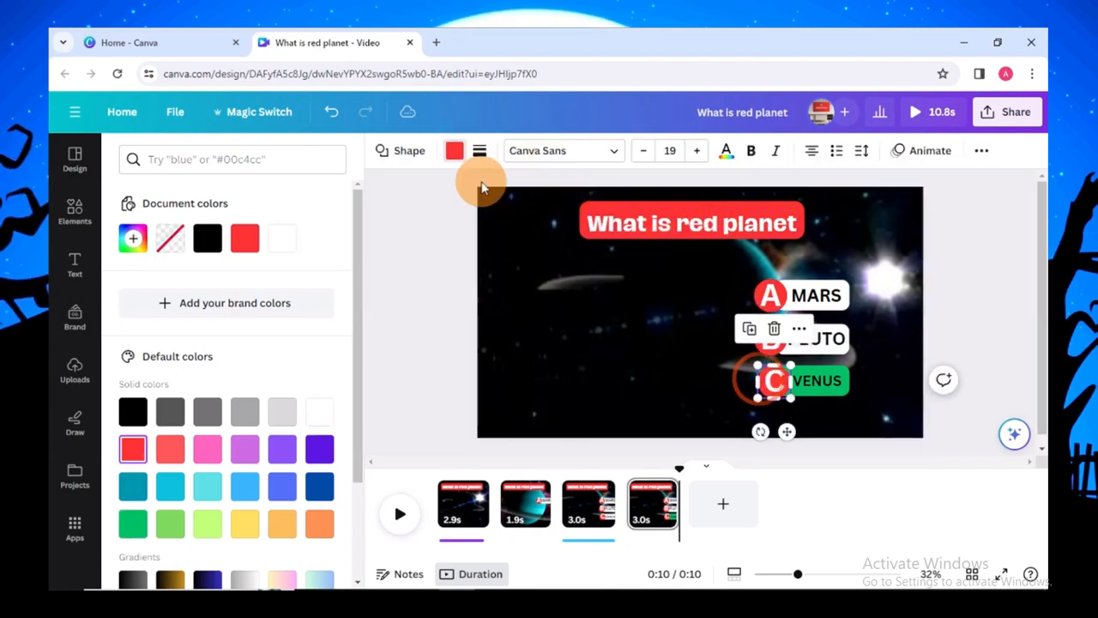
click(134, 523)
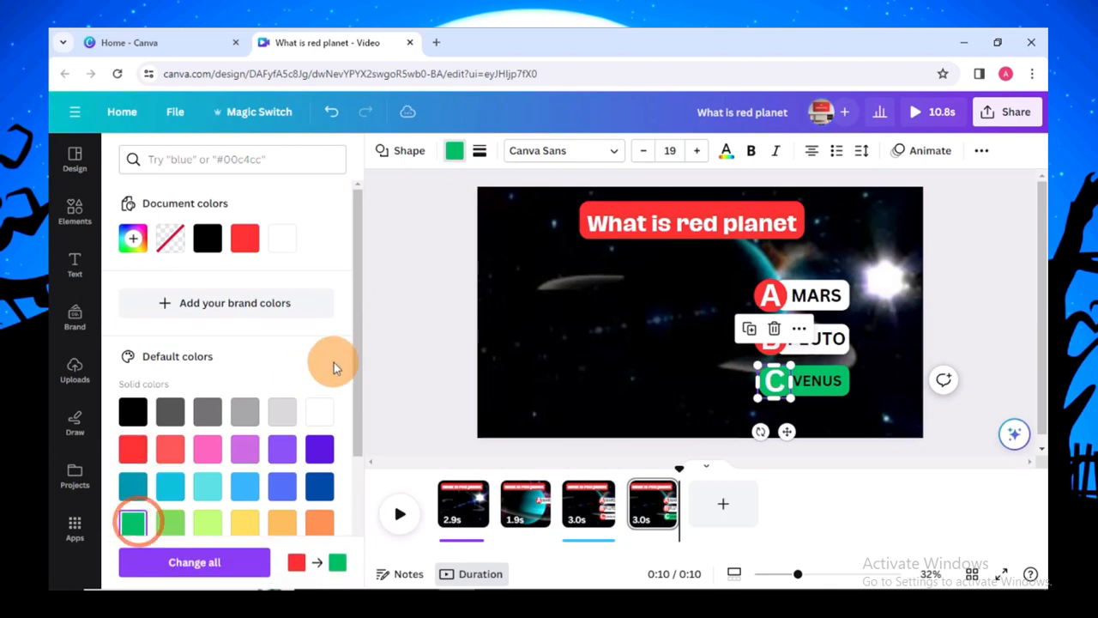
click(396, 320)
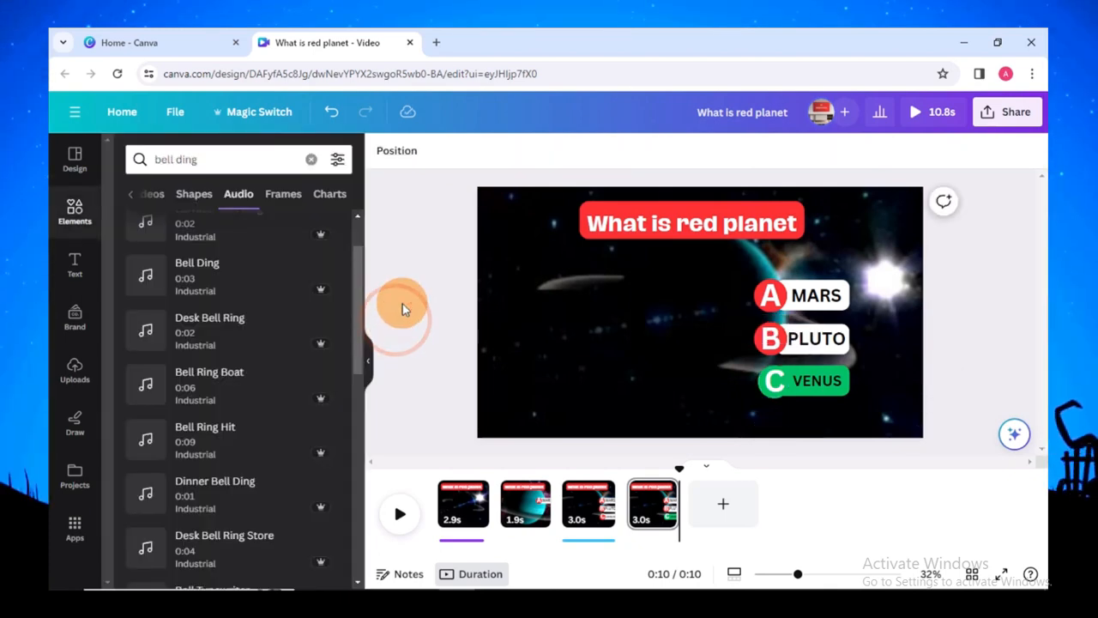